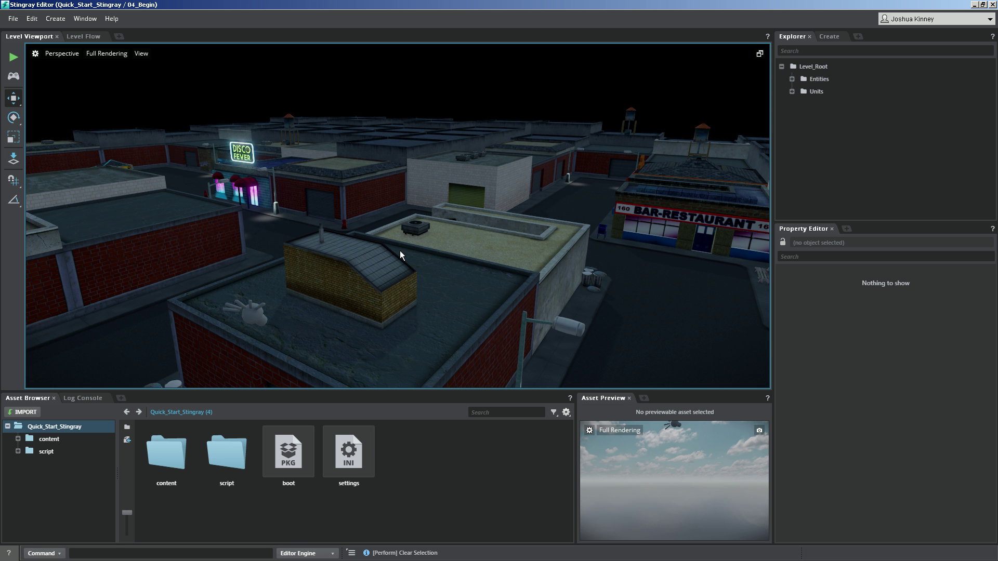
- Orbit and pan around the city rooftops, moving the camera in toward the rooftop
{"action": "left_click_drag", "start_coordinate": [309, 223], "coordinate": [357, 193], "text": "alt"}
{"action": "middle_click_drag", "start_coordinate": [430, 204], "coordinate": [246, 350], "text": "alt"}
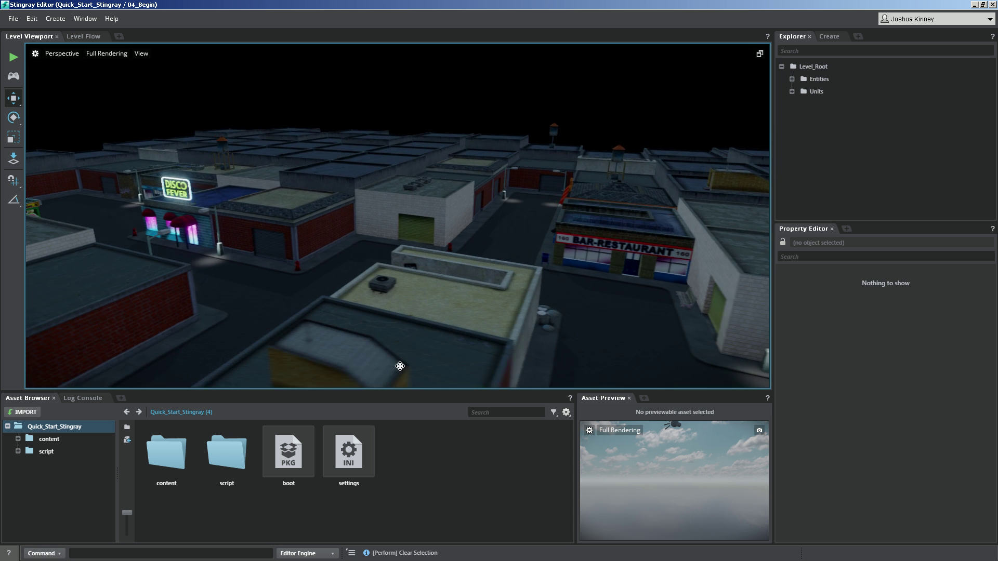
{"action": "scroll", "coordinate": [432, 188], "scroll_direction": "up", "scroll_amount": 5}
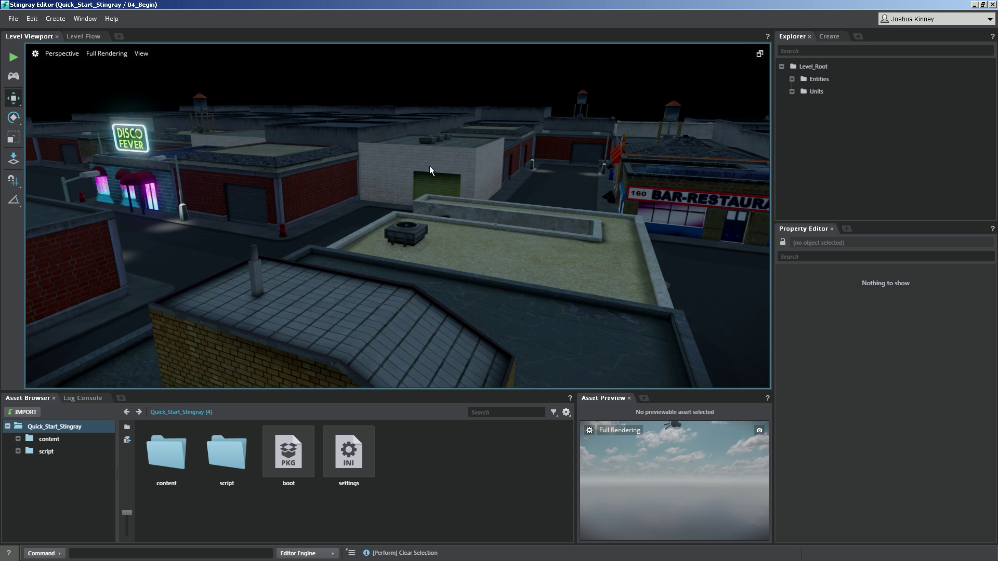
{"action": "right_click_drag", "start_coordinate": [429, 167], "coordinate": [384, 75], "text": "alt"}
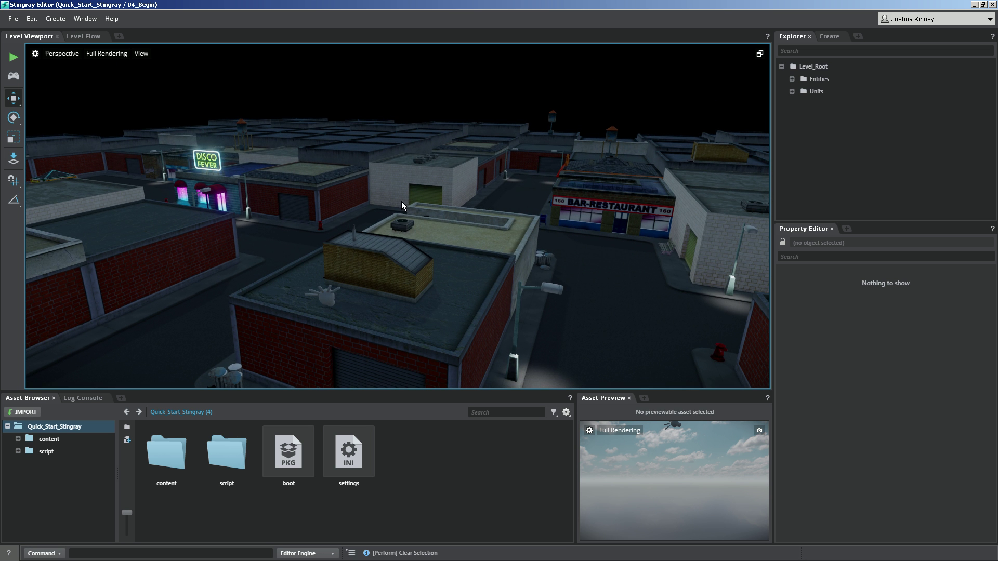
- Zoom and fly the camera back and up until the whole city level is a small patch
{"action": "scroll", "coordinate": [401, 197], "scroll_direction": "up", "scroll_amount": 5}
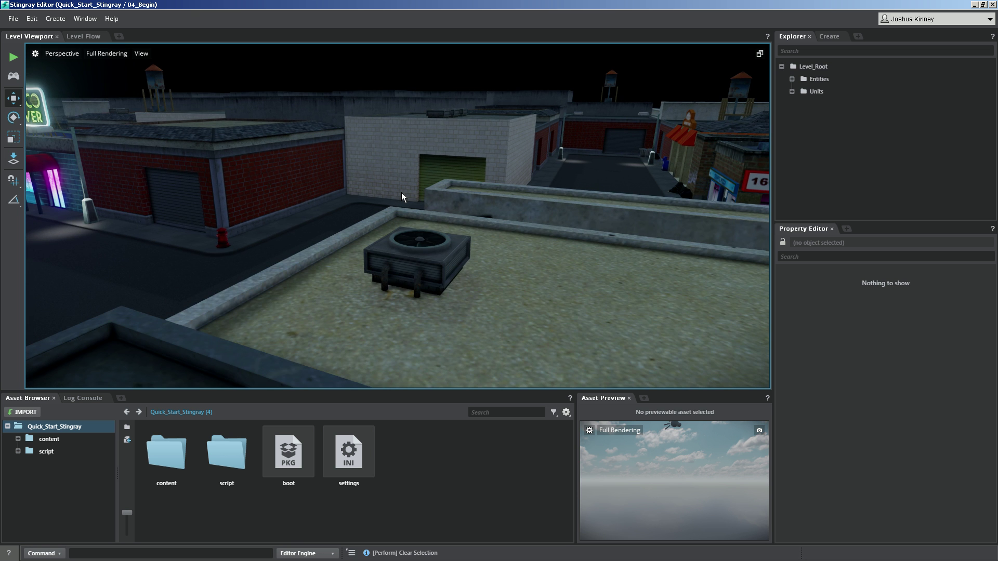
{"action": "scroll", "coordinate": [401, 193], "scroll_direction": "down", "scroll_amount": 5}
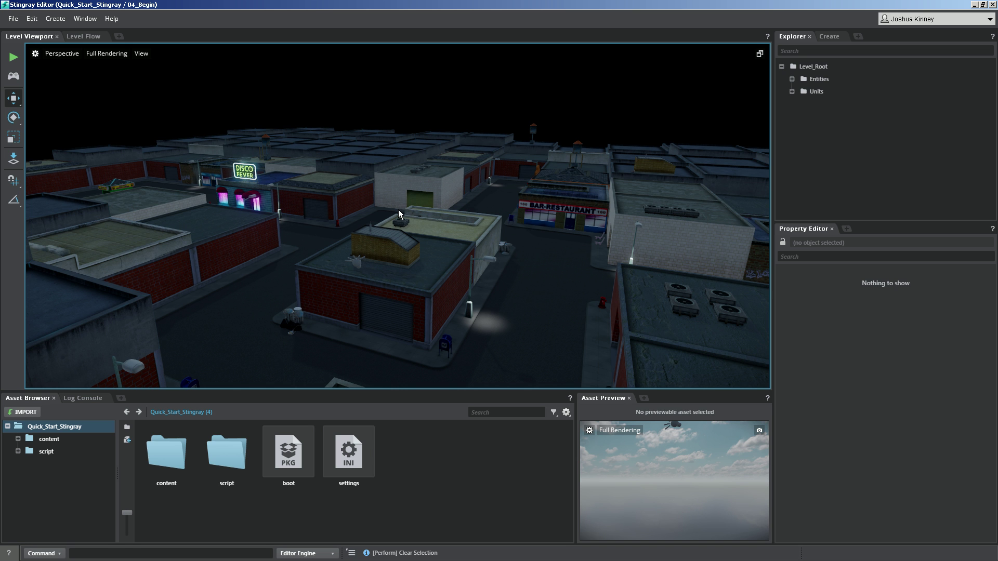
{"action": "scroll", "coordinate": [401, 219], "scroll_direction": "up", "scroll_amount": 5}
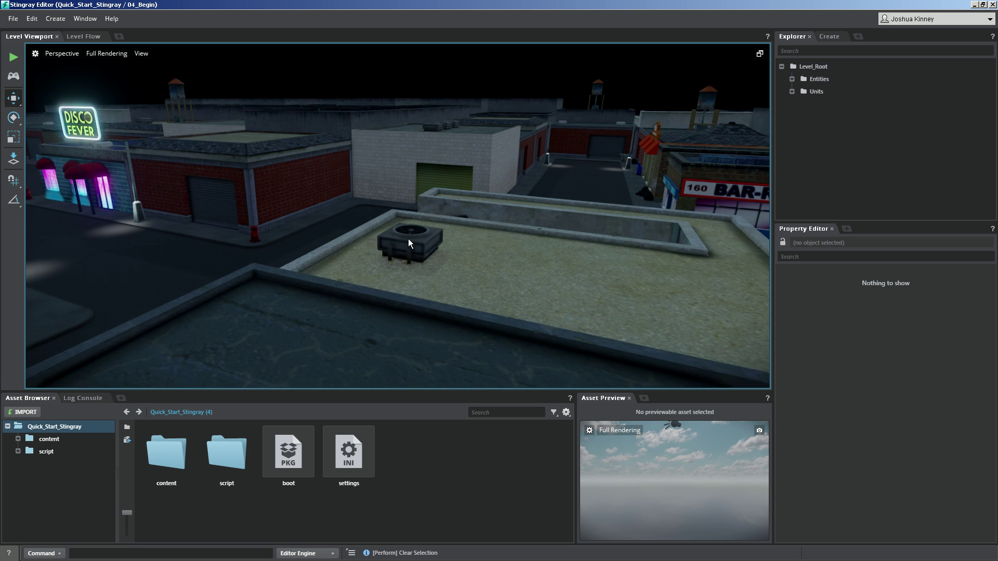
{"action": "scroll", "coordinate": [414, 248], "scroll_direction": "up", "scroll_amount": 5}
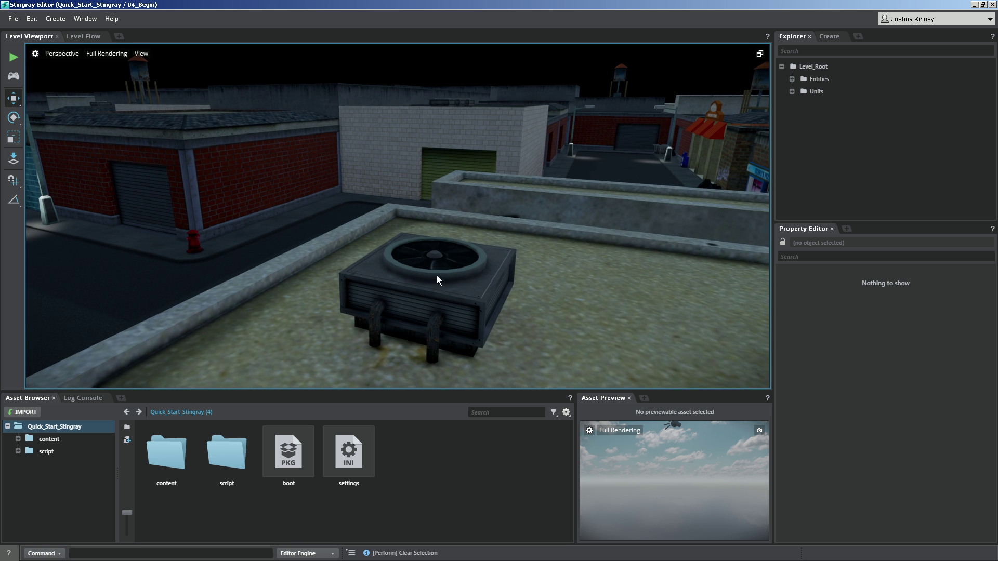
{"action": "scroll", "coordinate": [425, 300], "scroll_direction": "up", "scroll_amount": 5}
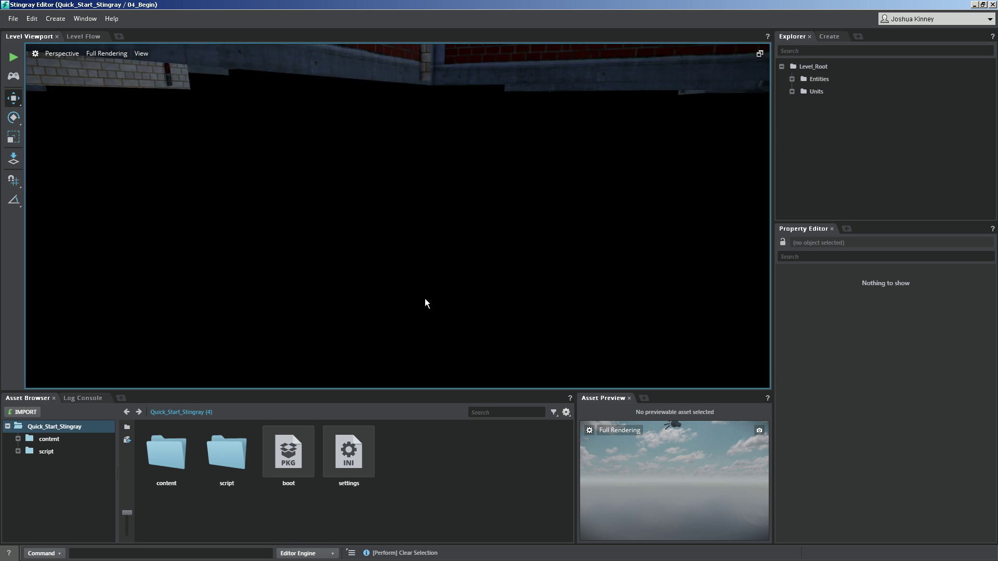
{"action": "scroll", "coordinate": [419, 260], "scroll_direction": "down", "scroll_amount": 5}
{"action": "scroll", "coordinate": [417, 248], "scroll_direction": "up", "scroll_amount": 5}
{"action": "scroll", "coordinate": [416, 244], "scroll_direction": "down", "scroll_amount": 3}
{"action": "scroll", "coordinate": [416, 245], "scroll_direction": "up", "scroll_amount": 3}
{"action": "scroll", "coordinate": [416, 244], "scroll_direction": "down", "scroll_amount": 6}
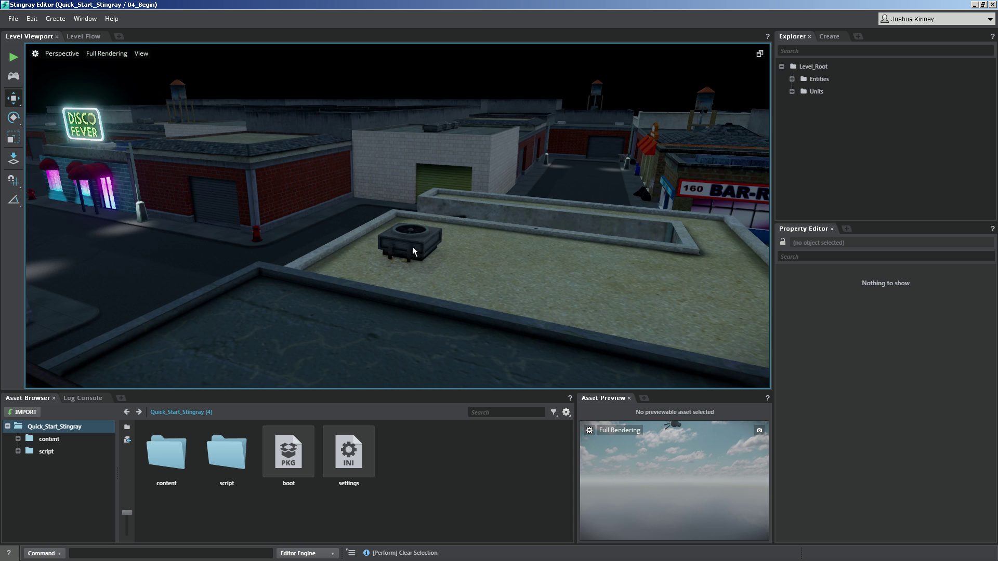
{"action": "scroll", "coordinate": [409, 236], "scroll_direction": "up", "scroll_amount": 4}
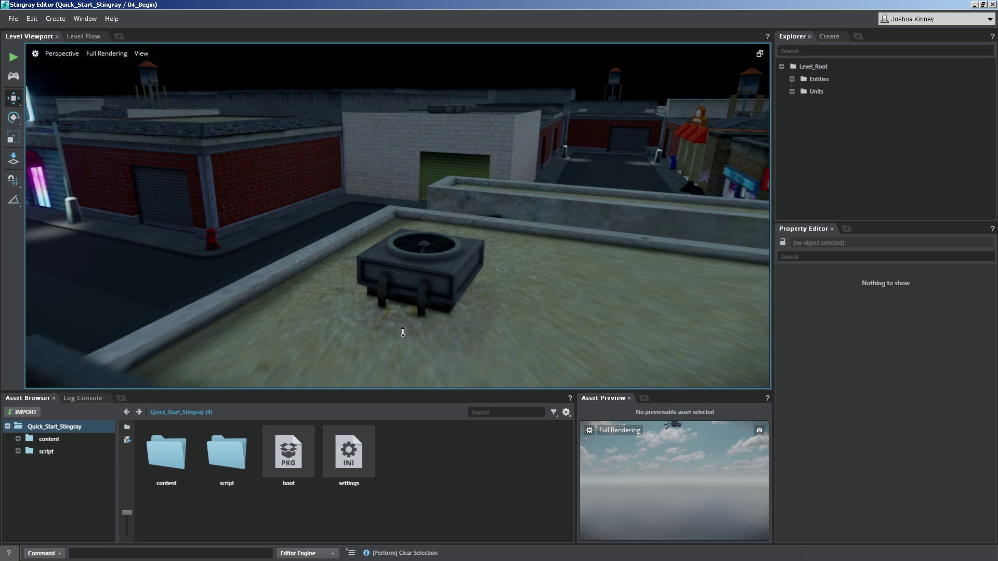
{"action": "scroll", "coordinate": [399, 213], "scroll_direction": "up", "scroll_amount": 5}
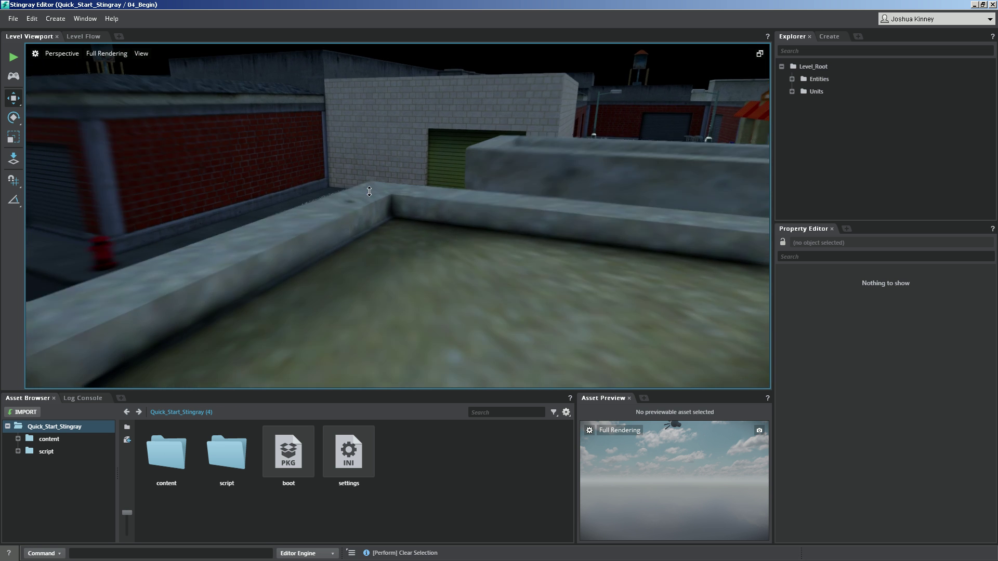
{"action": "scroll", "coordinate": [369, 232], "scroll_direction": "up", "scroll_amount": 2}
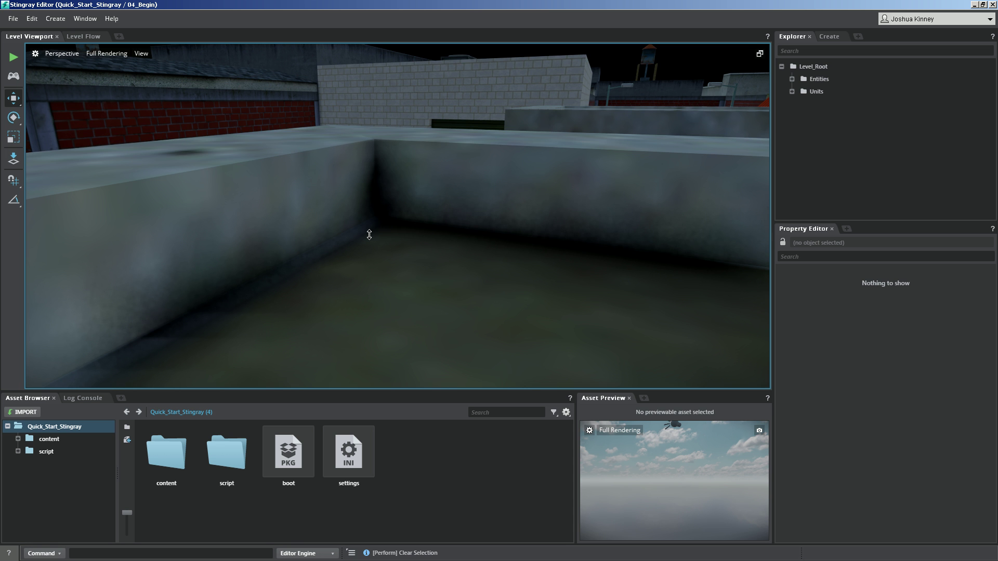
{"action": "scroll", "coordinate": [369, 235], "scroll_direction": "down", "scroll_amount": 10}
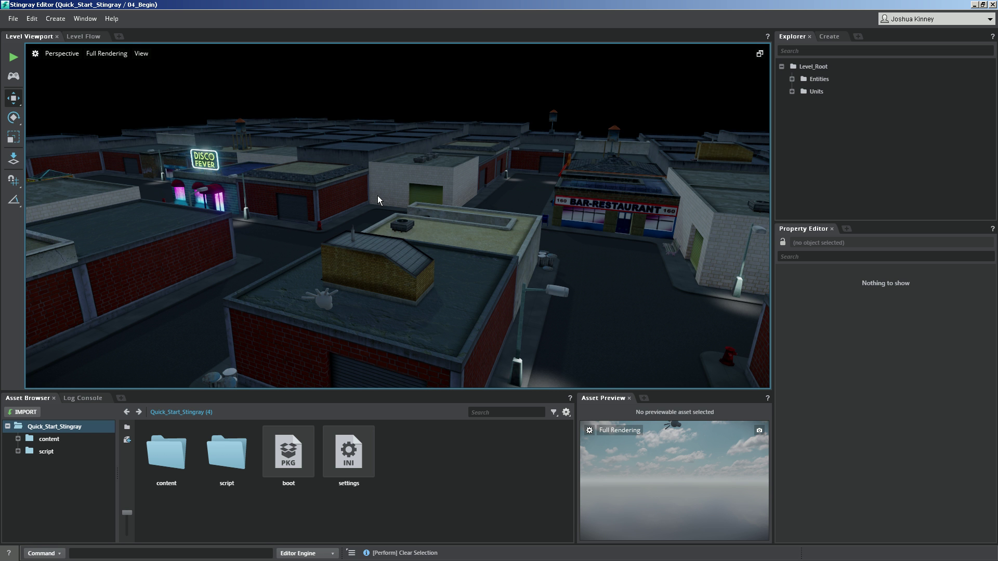
{"action": "mouse_move", "coordinate": [376, 195]}
{"action": "right_mouse_down"}
{"action": "mouse_move", "coordinate": [376, 183]}
{"action": "mouse_move", "coordinate": [376, 223]}
{"action": "mouse_move", "coordinate": [376, 208]}
{"action": "mouse_move", "coordinate": [362, 201]}
{"action": "right_mouse_up"}
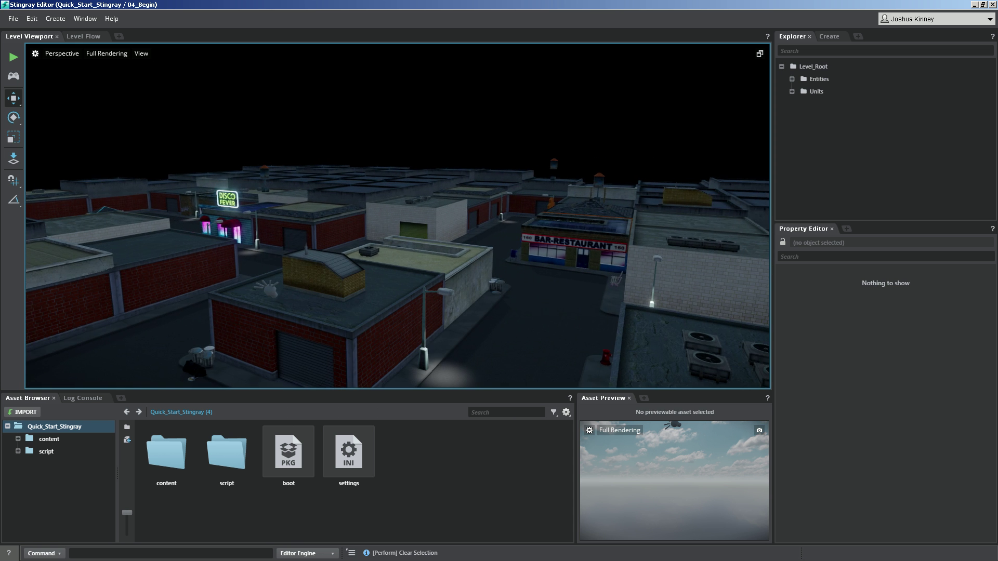
{"action": "right_click_drag", "start_coordinate": [362, 201], "coordinate": [307, 207]}
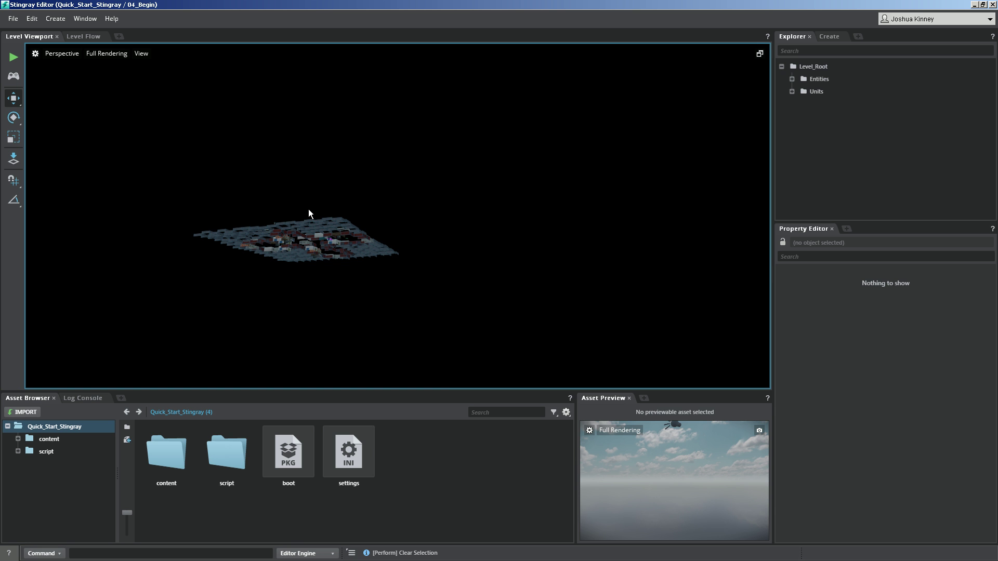
- Zoom in and orbit to a top-down view of the whole city level grid
{"action": "scroll", "coordinate": [309, 213], "scroll_direction": "up", "scroll_amount": 5}
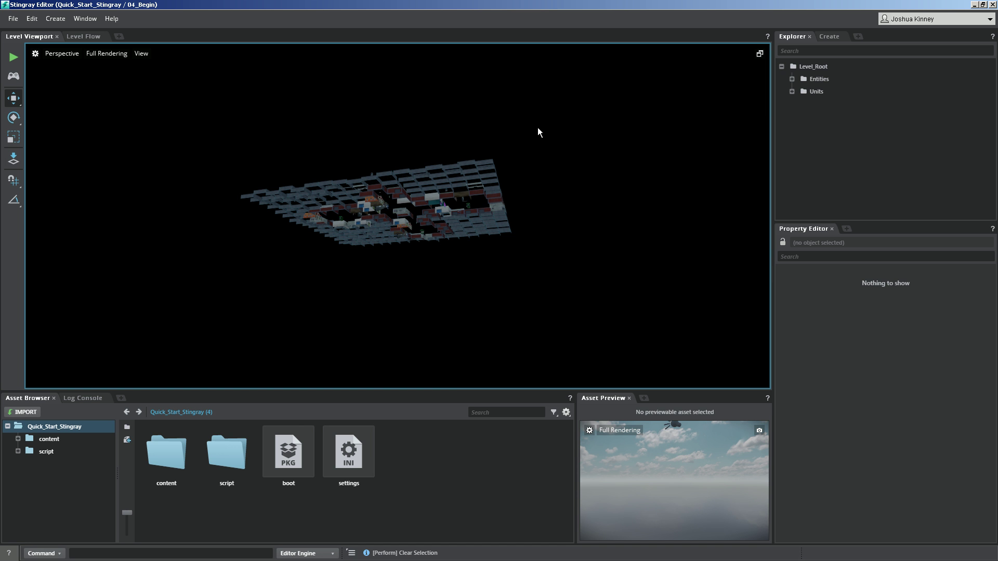
{"action": "left_click_drag", "start_coordinate": [546, 160], "coordinate": [187, 260], "text": "alt"}
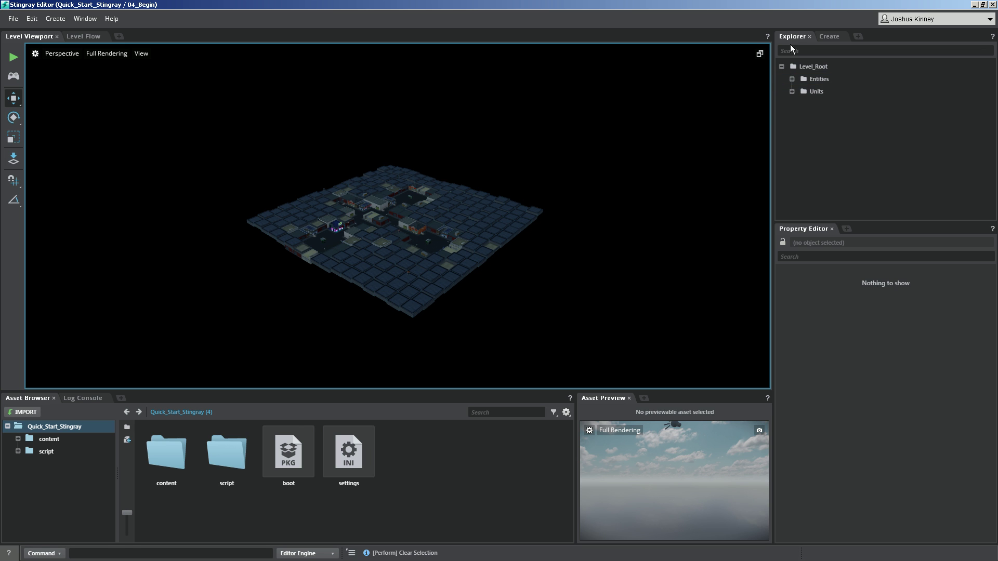
- Select the AirConditioner unit from the Explorer's Units group and frame it
{"action": "left_click", "coordinate": [791, 92]}
{"action": "left_click", "coordinate": [794, 104]}
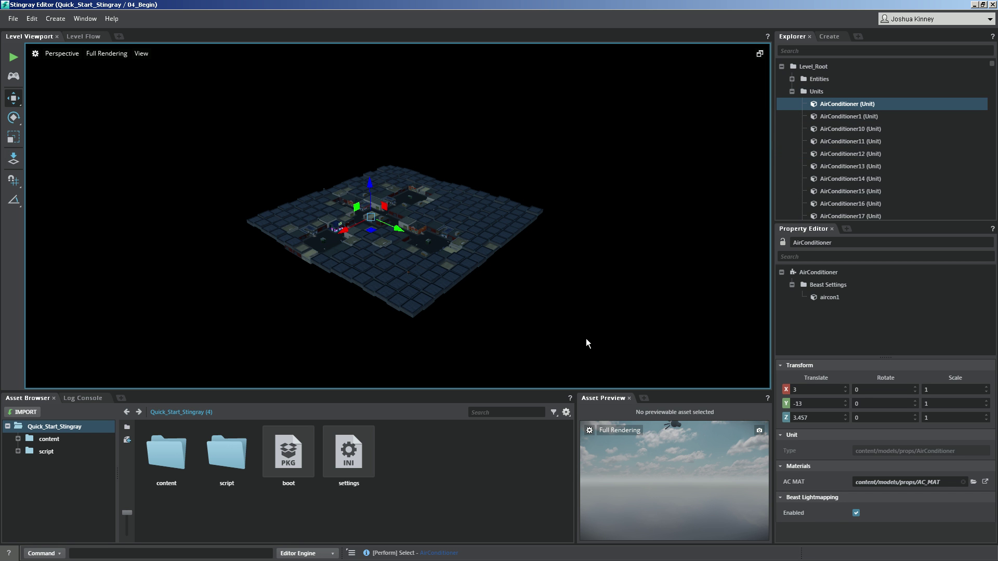
{"action": "key", "text": "f"}
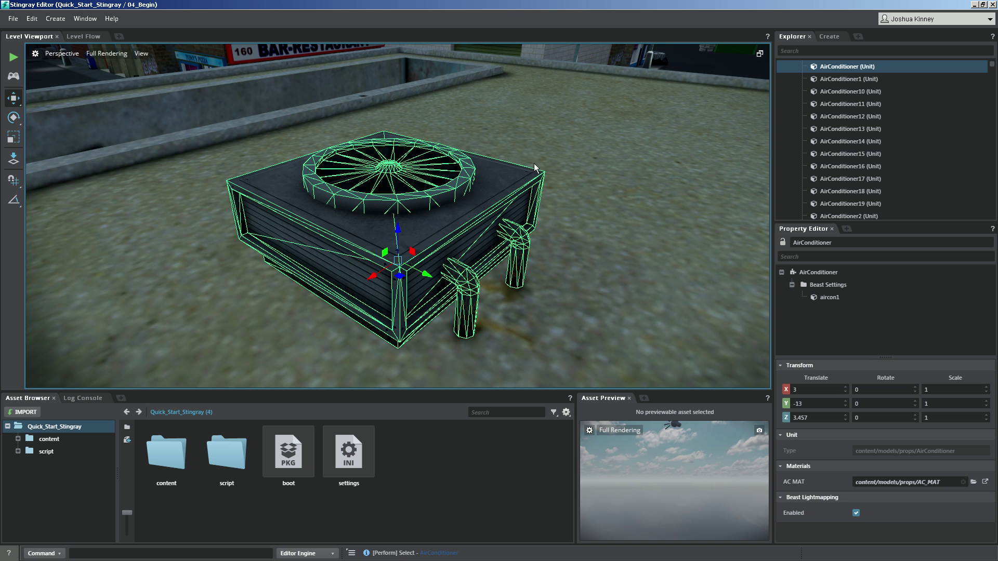
- Select the Alleyway building under the air conditioner and orbit around its rooftop
{"action": "left_click_drag", "start_coordinate": [609, 194], "coordinate": [432, 130], "text": "alt"}
{"action": "left_click", "coordinate": [447, 171]}
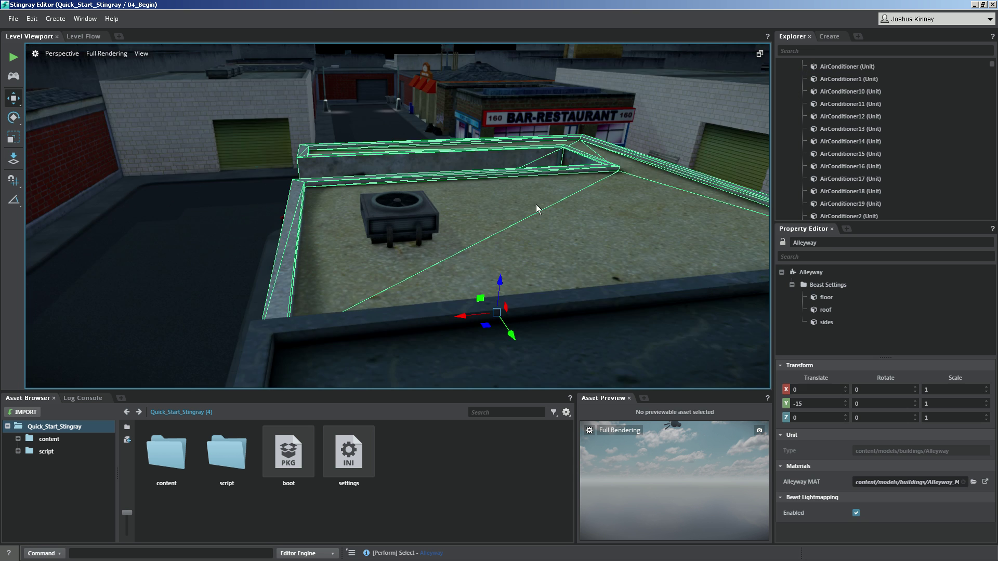
{"action": "left_click_drag", "start_coordinate": [378, 239], "coordinate": [386, 256], "text": "alt"}
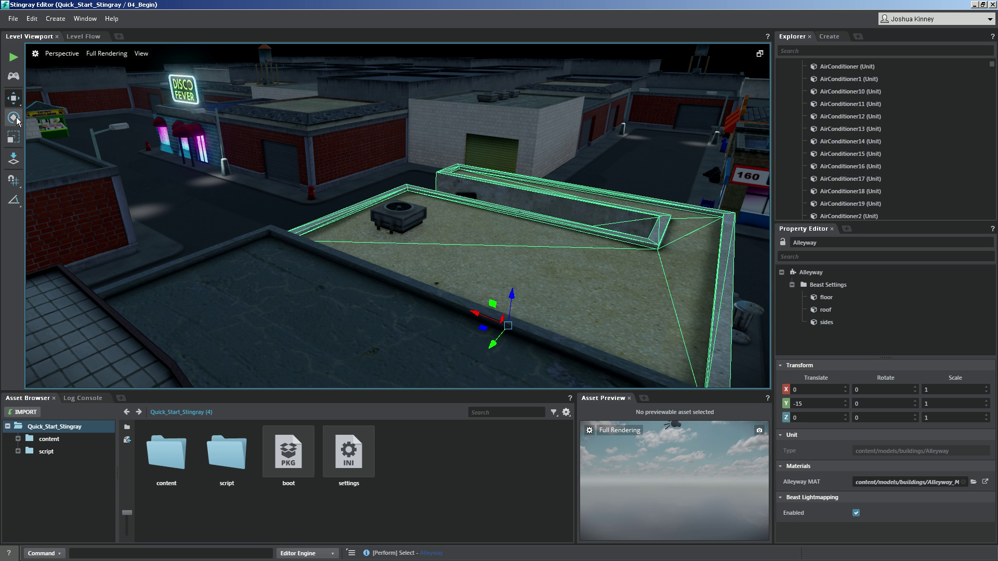
- Frame the Alleyway rooftop close up and cycle through the Rotate, Scale and Move tools
{"action": "scroll", "coordinate": [278, 211], "scroll_direction": "down", "scroll_amount": 15}
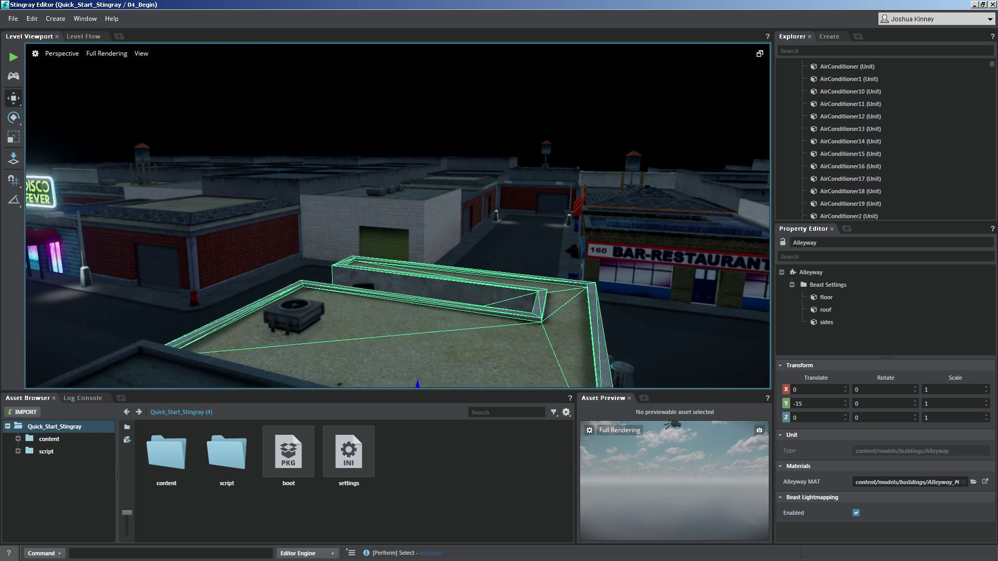
{"action": "scroll", "coordinate": [336, 226], "scroll_direction": "up", "scroll_amount": 15}
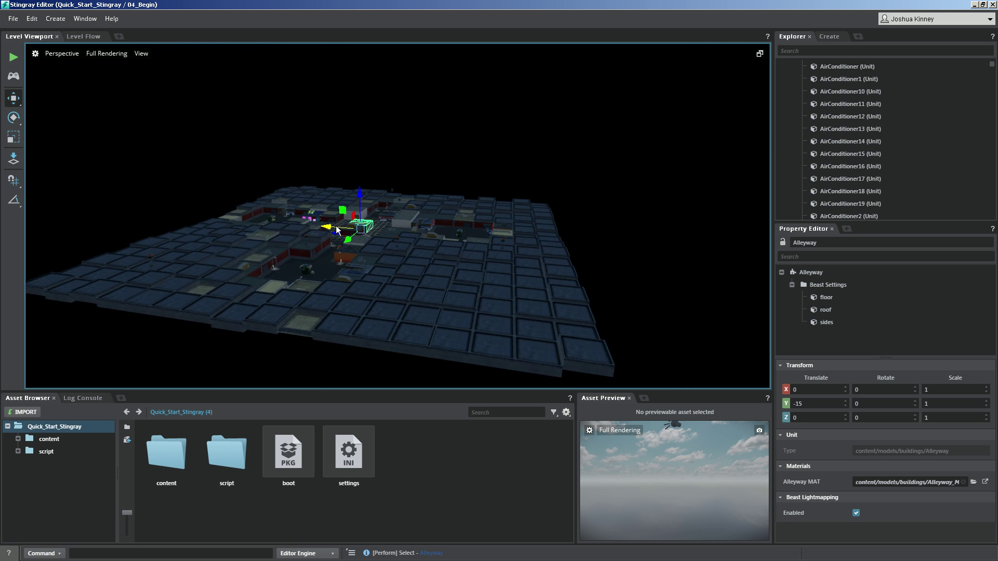
{"action": "scroll", "coordinate": [336, 226], "scroll_direction": "up", "scroll_amount": 5}
{"action": "key", "text": "f"}
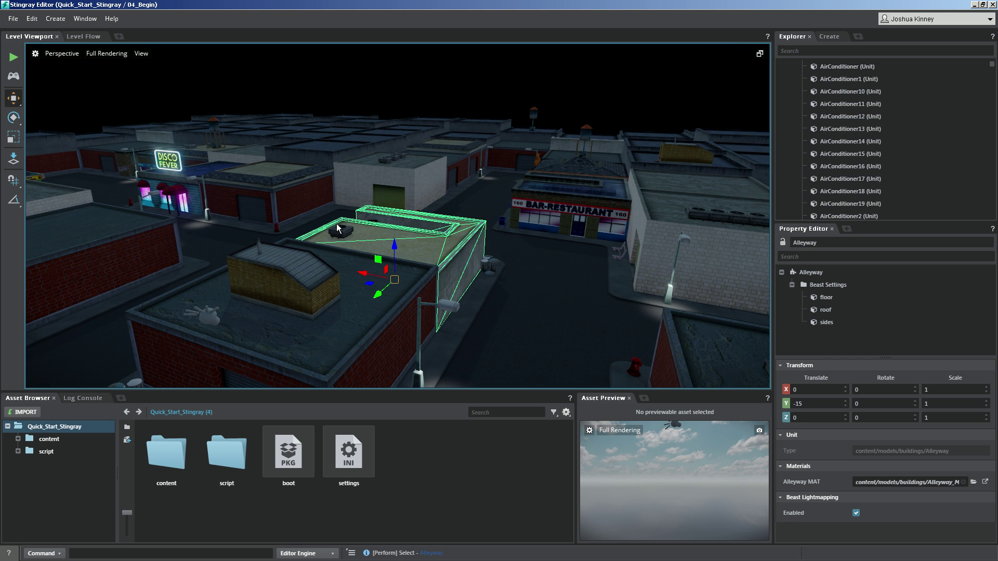
{"action": "key", "text": "e"}
{"action": "key", "text": "r"}
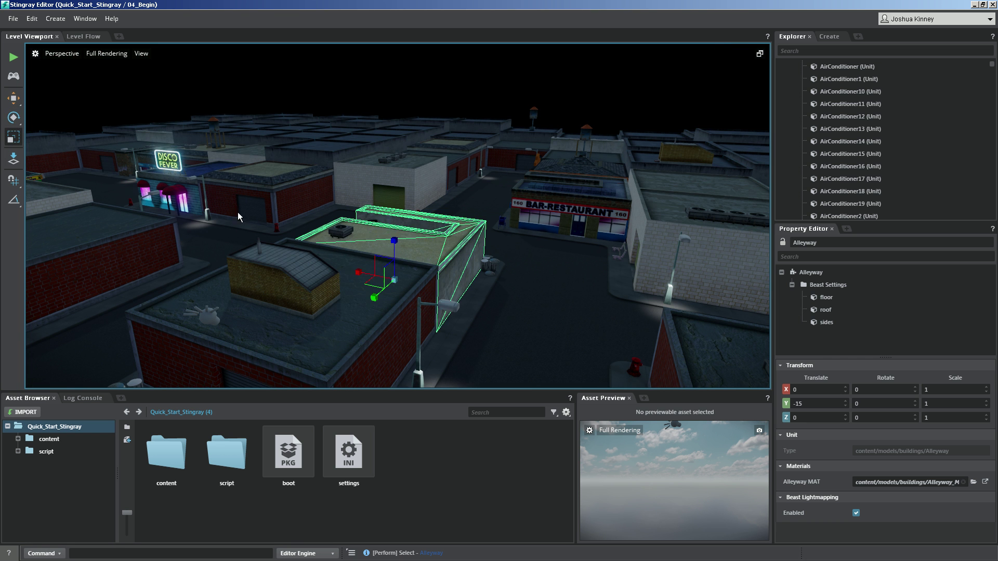
{"action": "key", "text": "w"}
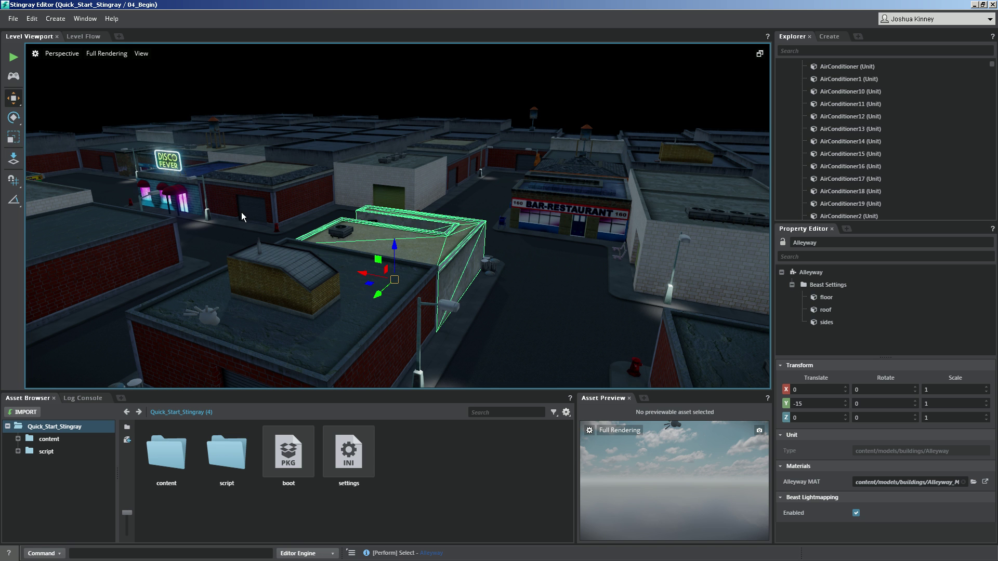
- Check the World/Local options for Move and Rotate, then choose the Scale tool
{"action": "left_click", "coordinate": [19, 104]}
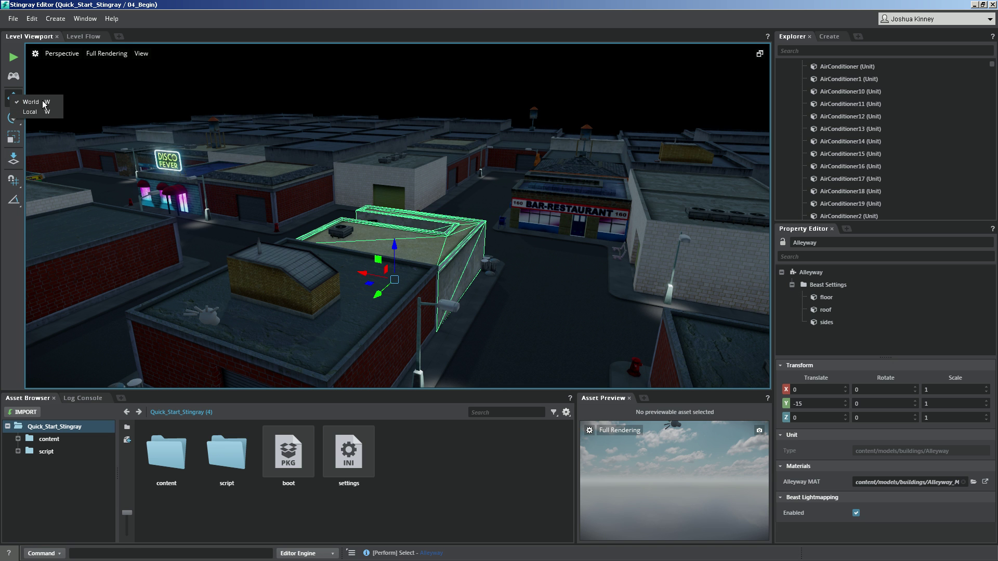
{"action": "left_click", "coordinate": [14, 120]}
{"action": "left_click", "coordinate": [13, 120]}
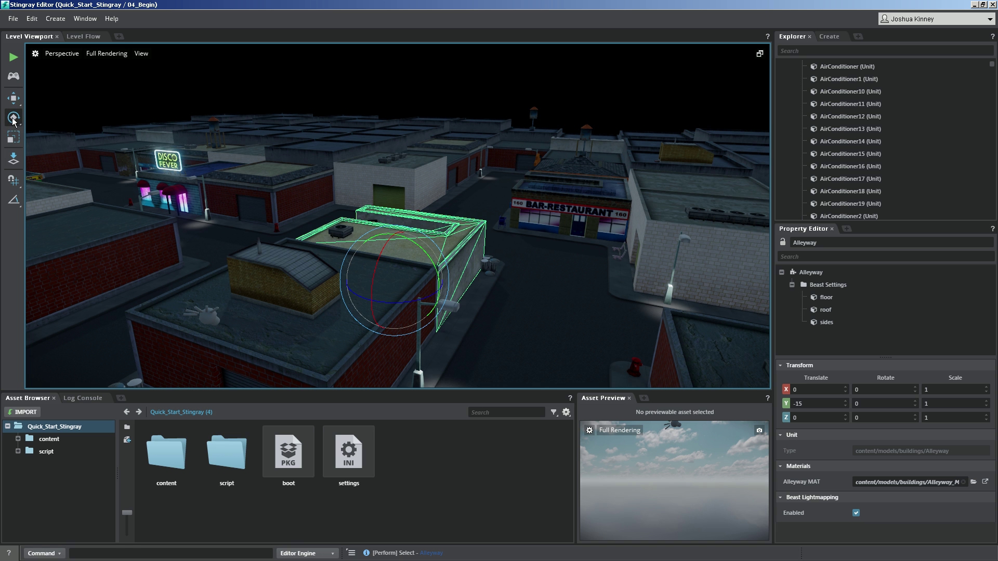
{"action": "left_click", "coordinate": [14, 120]}
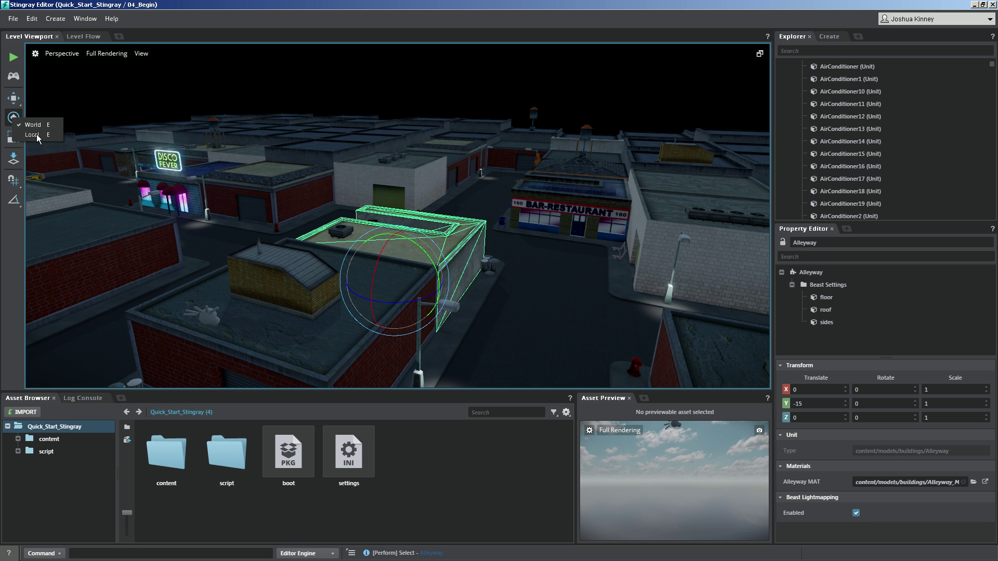
{"action": "left_click", "coordinate": [15, 140]}
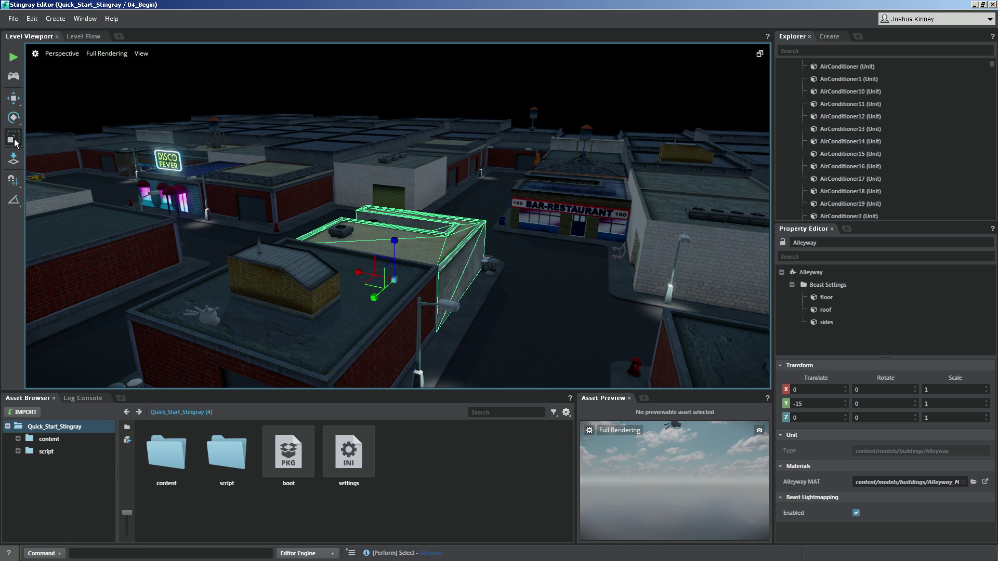
- With the Move tool, select the rooftop AirConditioner plus three more air conditioners
{"action": "left_click", "coordinate": [15, 101]}
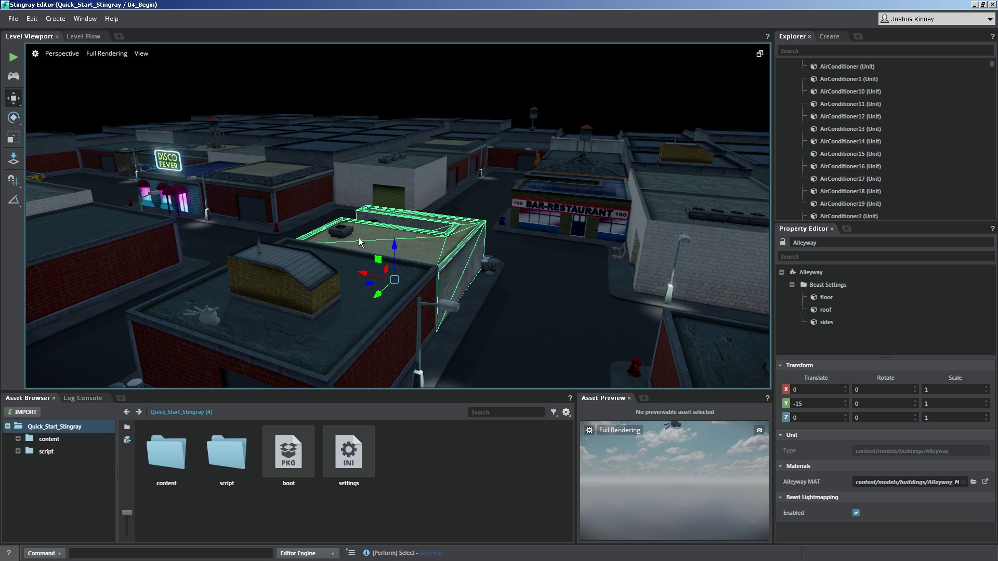
{"action": "left_click", "coordinate": [342, 233]}
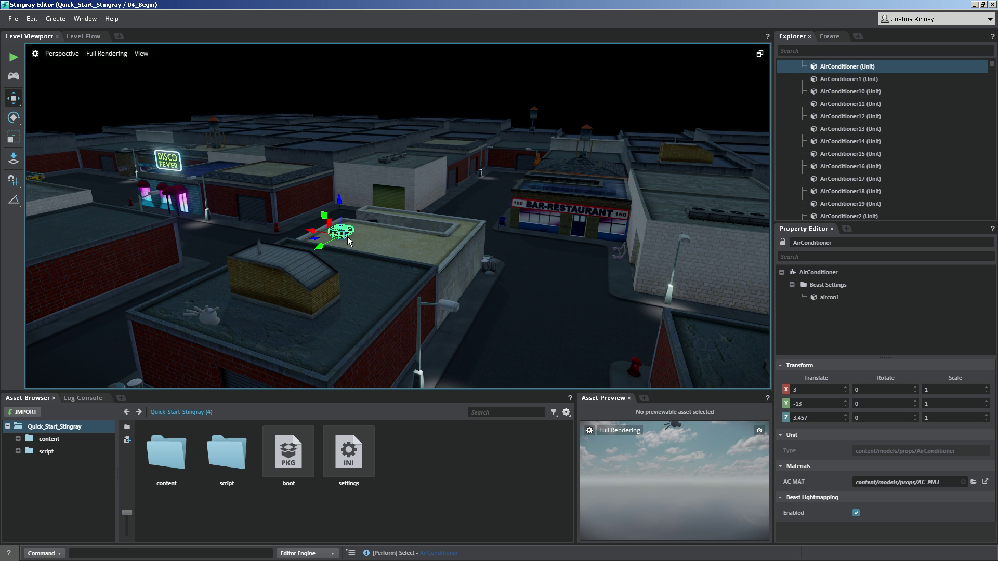
{"action": "left_click", "coordinate": [385, 160], "text": "shift"}
{"action": "left_click", "coordinate": [394, 158], "text": "shift"}
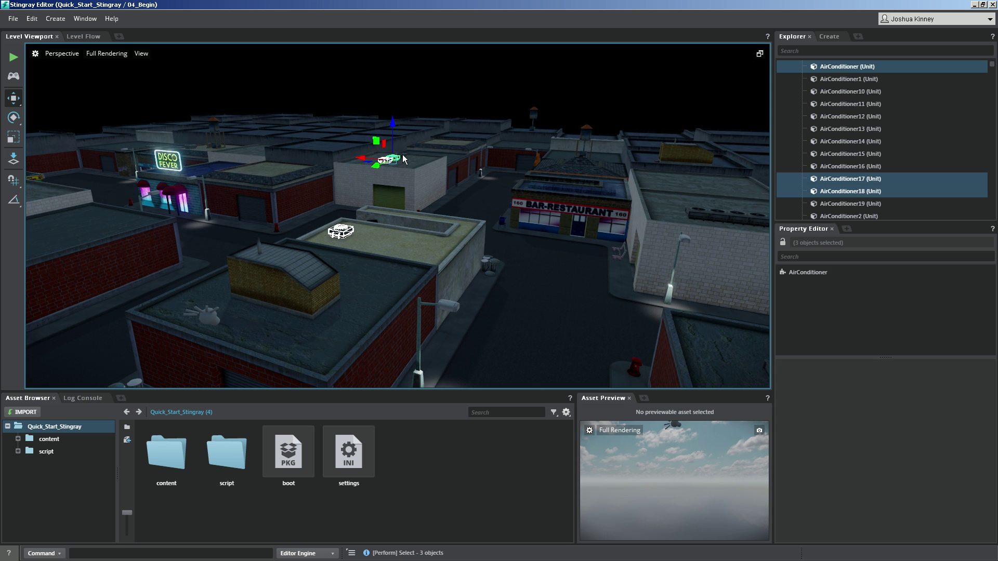
{"action": "left_click", "coordinate": [403, 155], "text": "shift"}
{"action": "left_click_drag", "start_coordinate": [373, 179], "coordinate": [366, 210], "text": "alt"}
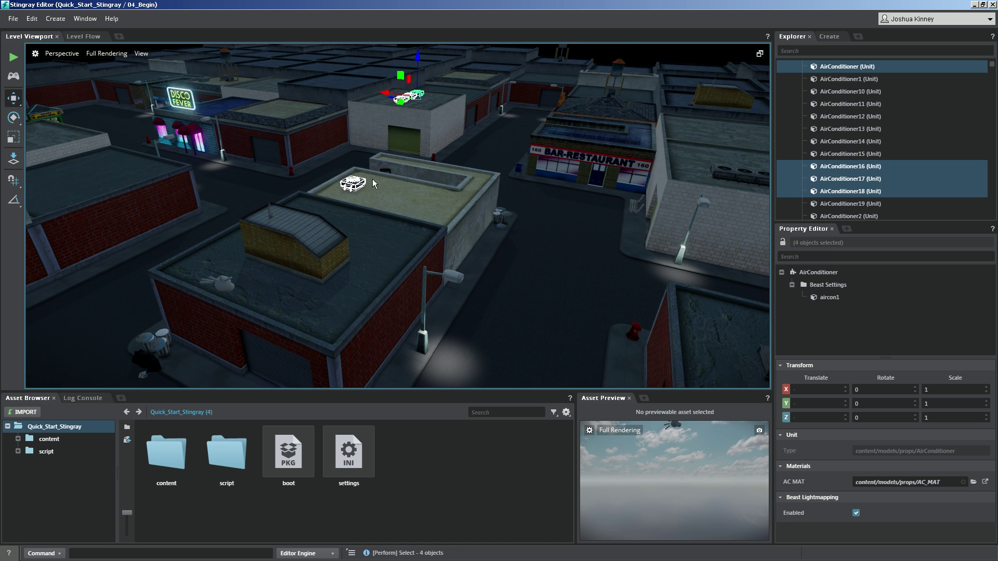
- Select only the rooftop air conditioner and bring the camera in close to it
{"action": "left_click", "coordinate": [361, 187]}
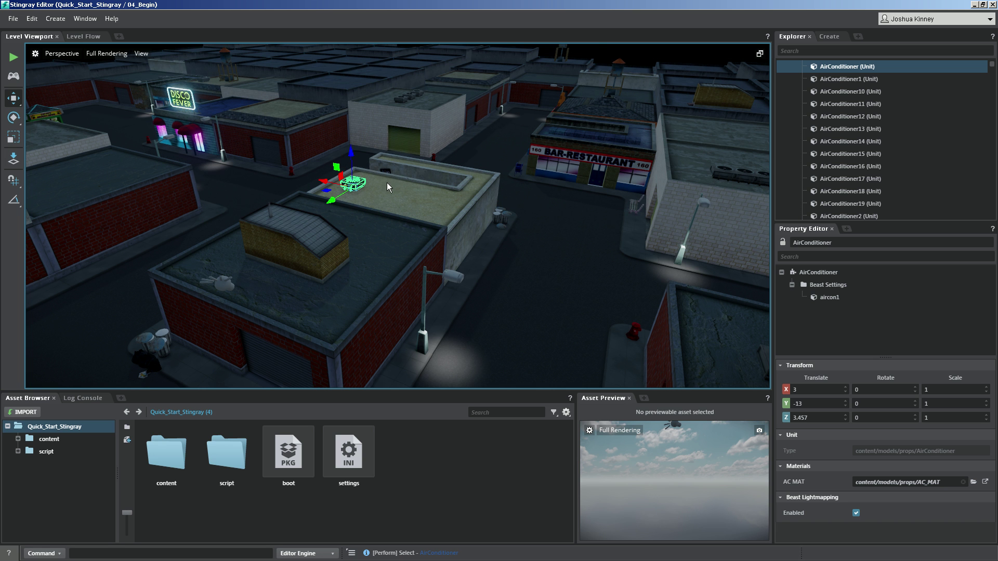
{"action": "left_click_drag", "start_coordinate": [326, 189], "coordinate": [280, 195], "text": "alt"}
{"action": "right_click_drag", "start_coordinate": [342, 204], "coordinate": [380, 270], "text": "alt"}
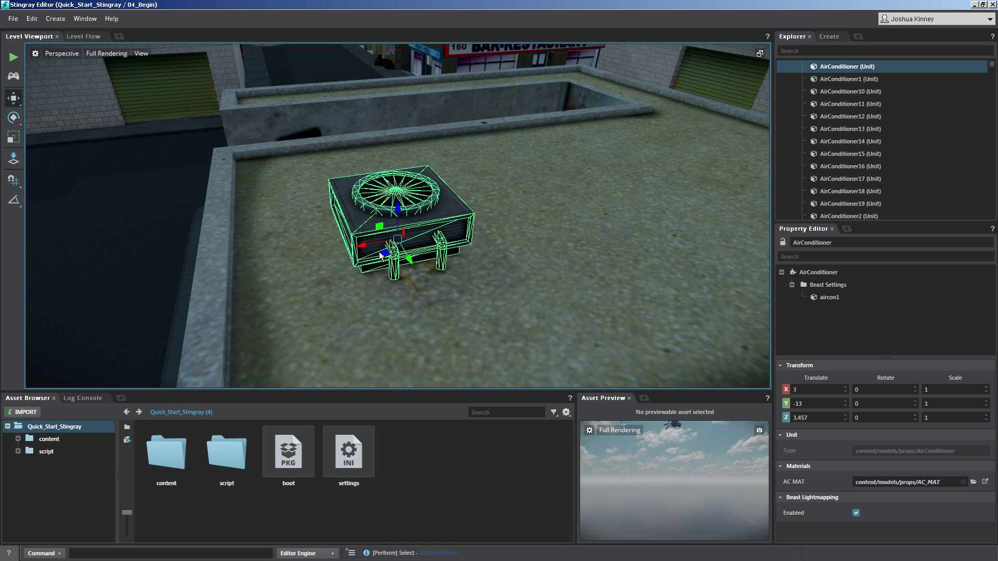
- Try moving the air conditioner across the roof, then undo it back to its original spot
{"action": "left_click_drag", "start_coordinate": [386, 257], "coordinate": [540, 141]}
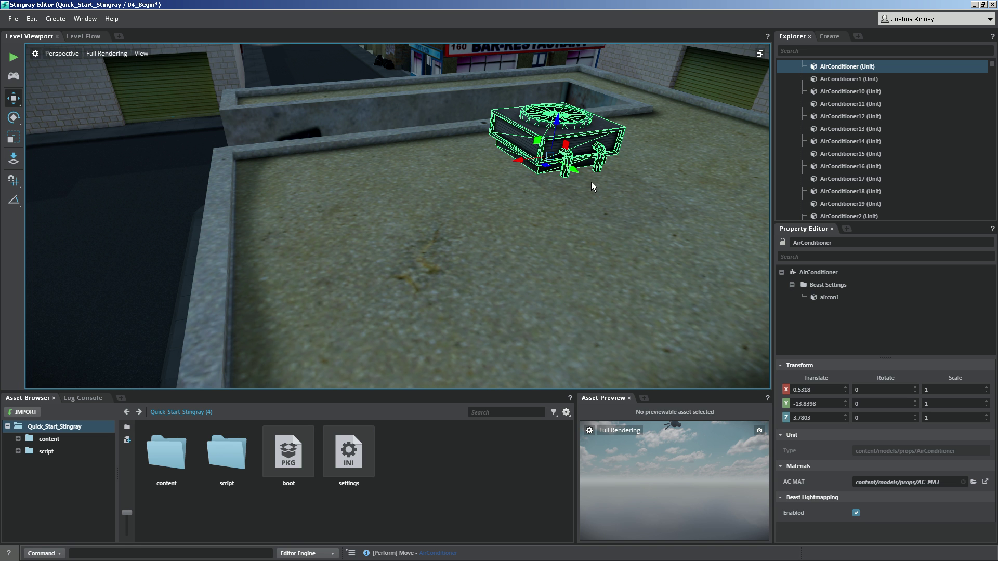
{"action": "key", "text": "ctrl+z"}
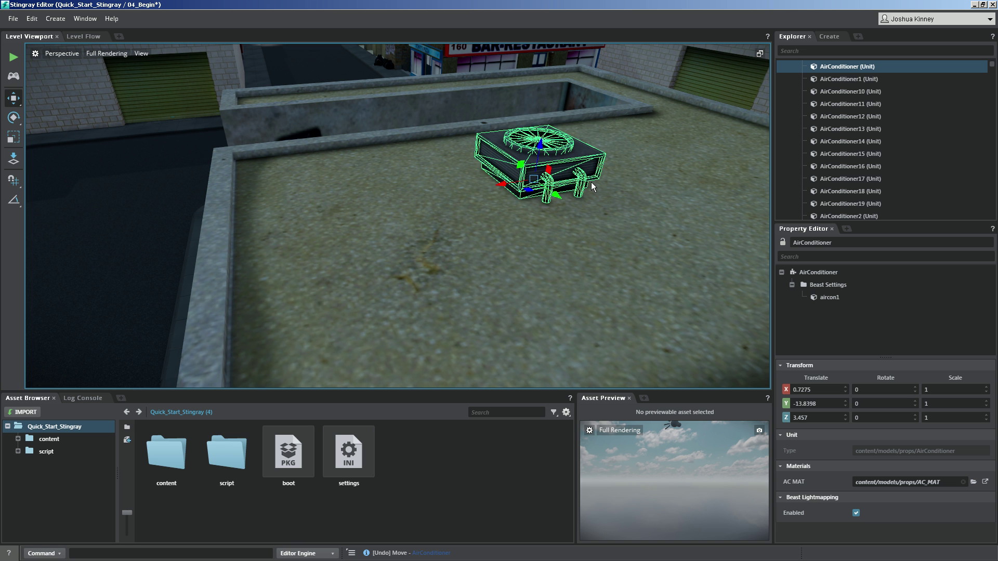
{"action": "key", "text": "ctrl+z"}
{"action": "left_click_drag", "start_coordinate": [633, 197], "coordinate": [461, 194], "text": "alt"}
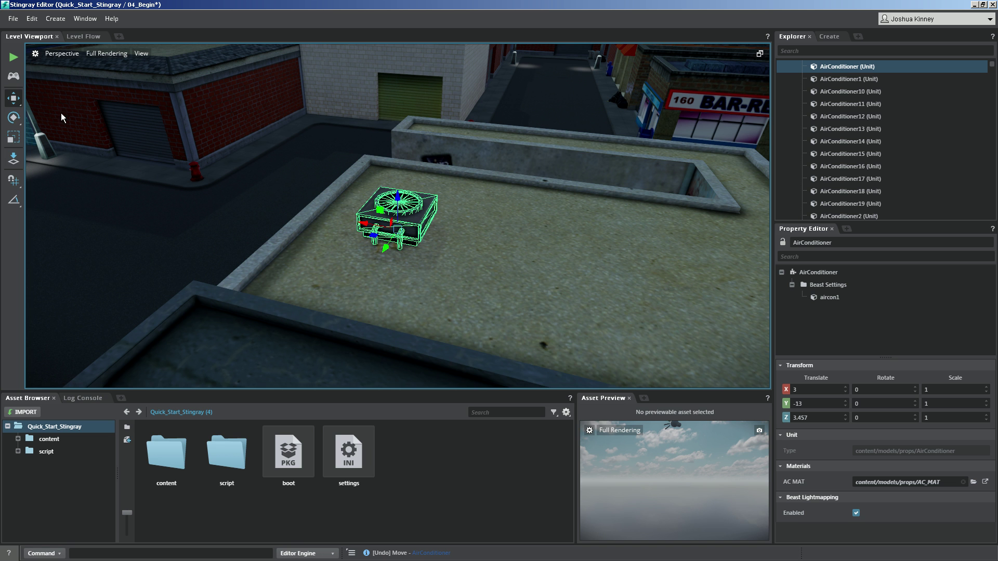
- Rotate the air conditioner freely, undoing the second rotation to keep -0.8649, -15.4383, 11.9519
{"action": "key", "text": "e"}
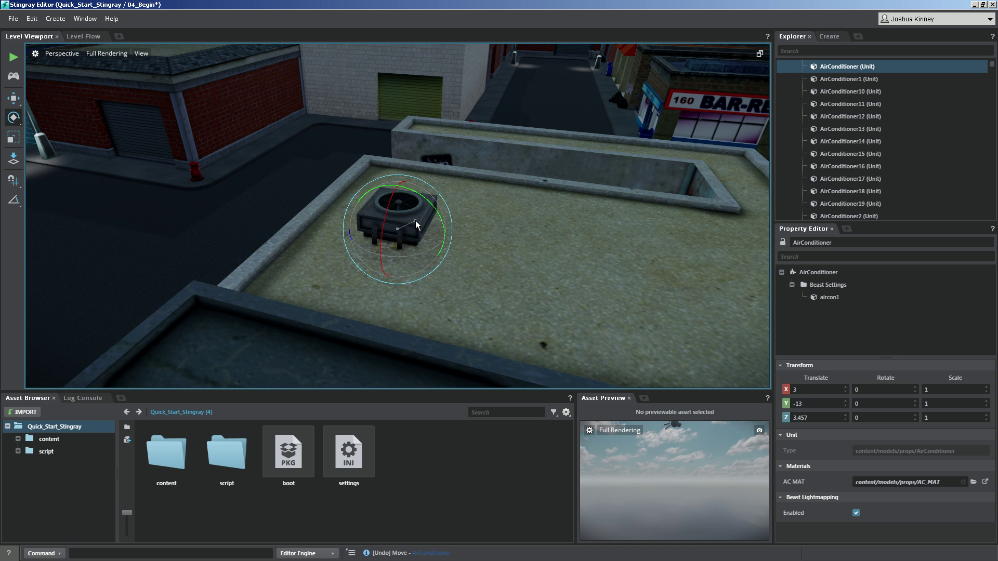
{"action": "mouse_move", "coordinate": [416, 221]}
{"action": "left_mouse_down"}
{"action": "mouse_move", "coordinate": [400, 204]}
{"action": "mouse_move", "coordinate": [421, 178]}
{"action": "mouse_move", "coordinate": [438, 177]}
{"action": "mouse_move", "coordinate": [448, 218]}
{"action": "mouse_move", "coordinate": [437, 254]}
{"action": "mouse_move", "coordinate": [373, 201]}
{"action": "mouse_move", "coordinate": [384, 184]}
{"action": "mouse_move", "coordinate": [413, 190]}
{"action": "mouse_move", "coordinate": [429, 229]}
{"action": "left_mouse_up"}
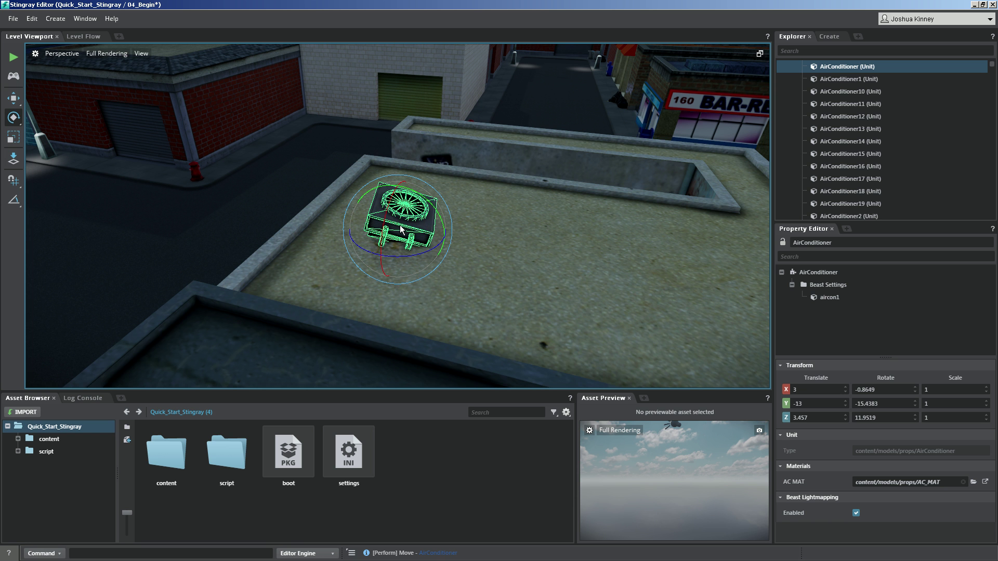
{"action": "key", "text": "f"}
{"action": "scroll", "coordinate": [329, 140], "scroll_direction": "down", "scroll_amount": 3}
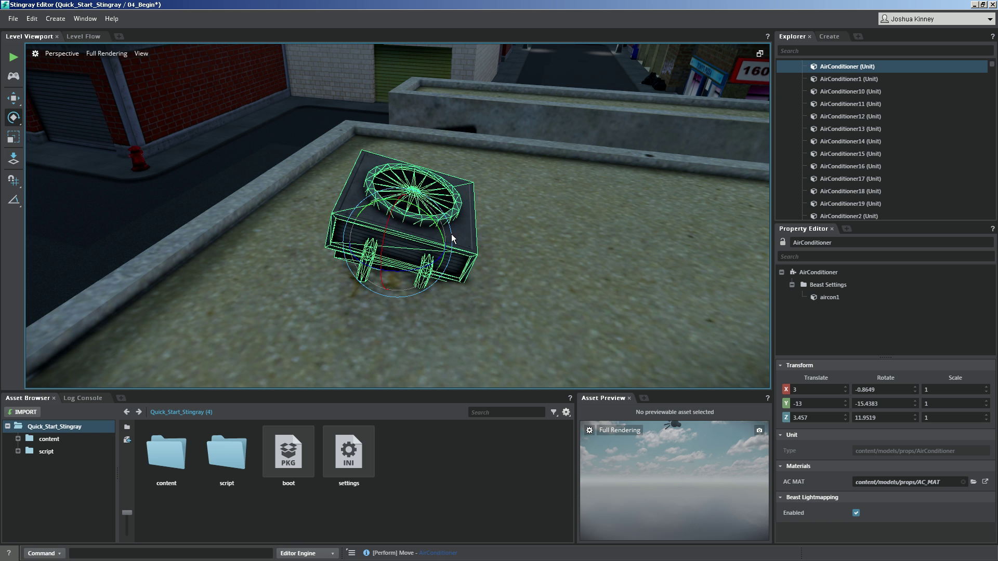
{"action": "left_click_drag", "start_coordinate": [453, 235], "coordinate": [432, 233]}
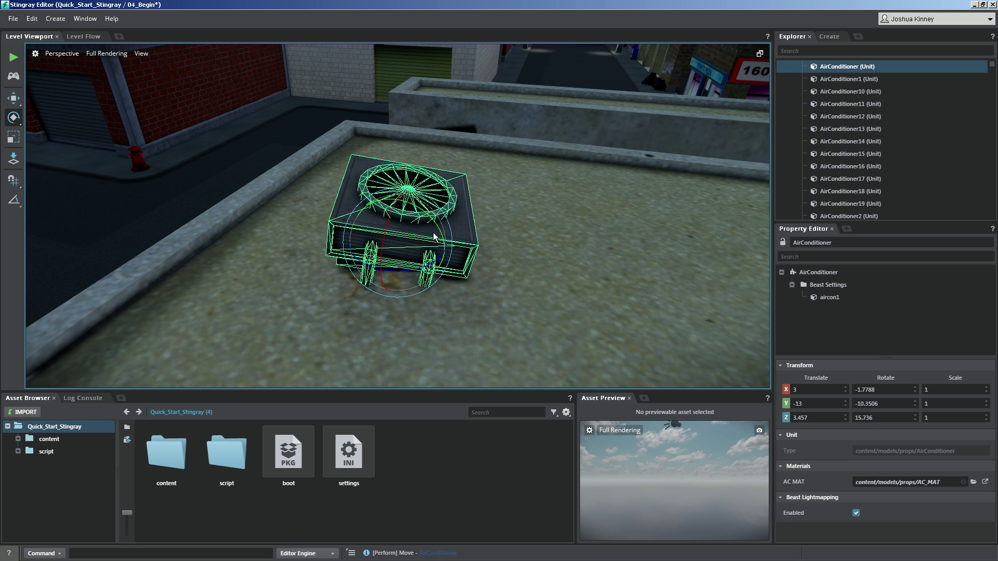
{"action": "key", "text": "ctrl+z"}
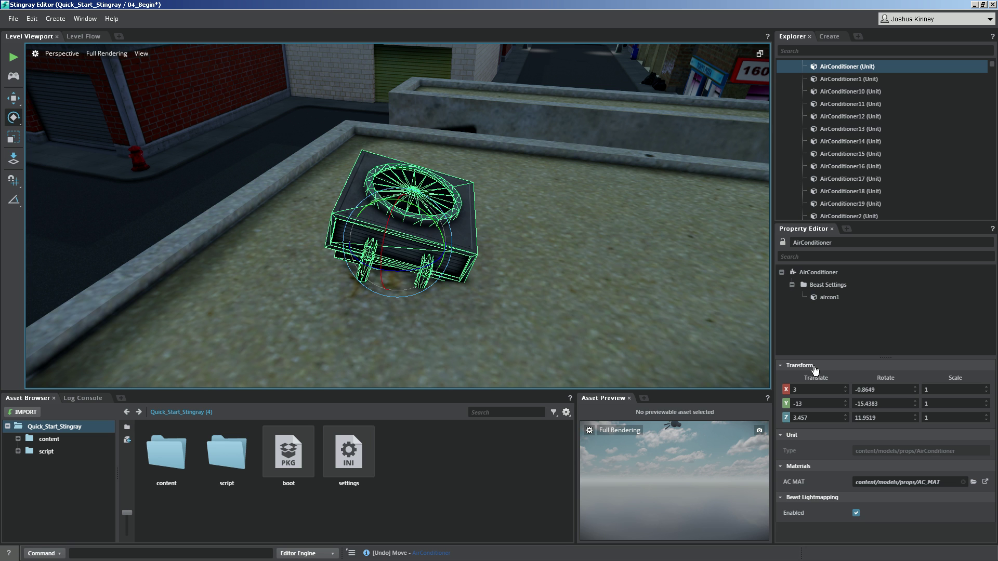
- Enter 0 for the air conditioner's X, Y and Z rotation in the Transform section
{"action": "left_click", "coordinate": [885, 390]}
{"action": "type", "text": "0"}
{"action": "key", "text": "Tab"}
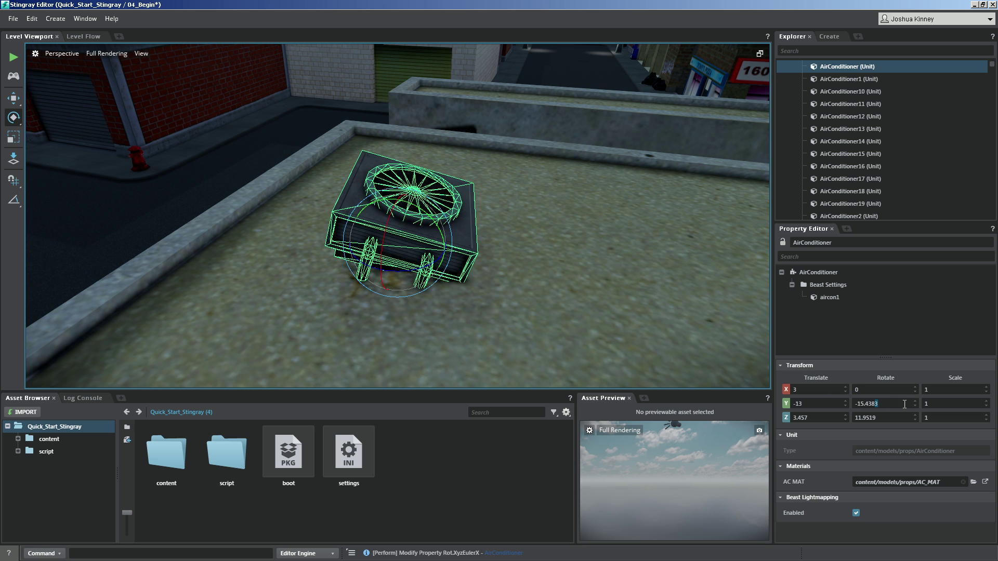
{"action": "type", "text": "0"}
{"action": "key", "text": "Return"}
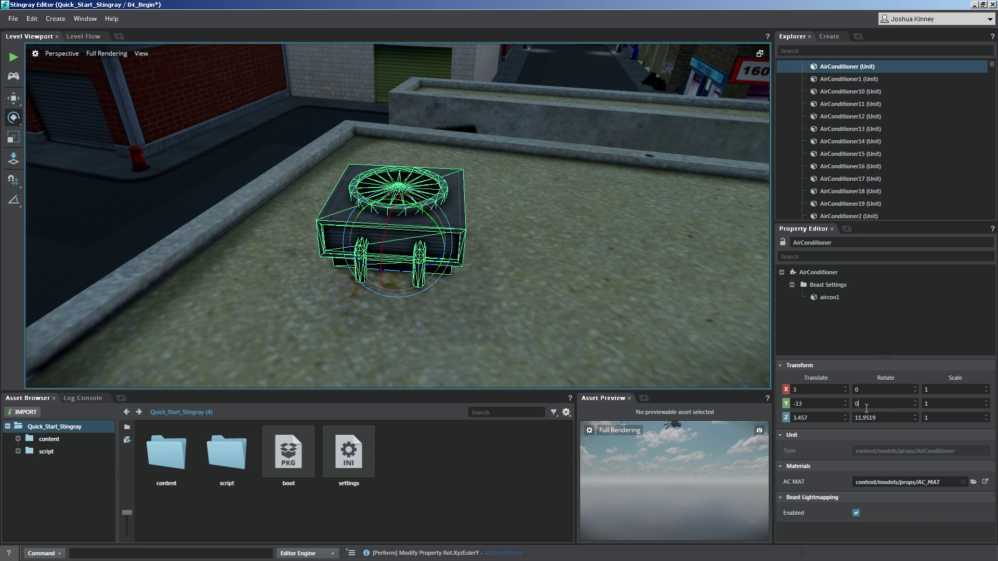
{"action": "type", "text": "0"}
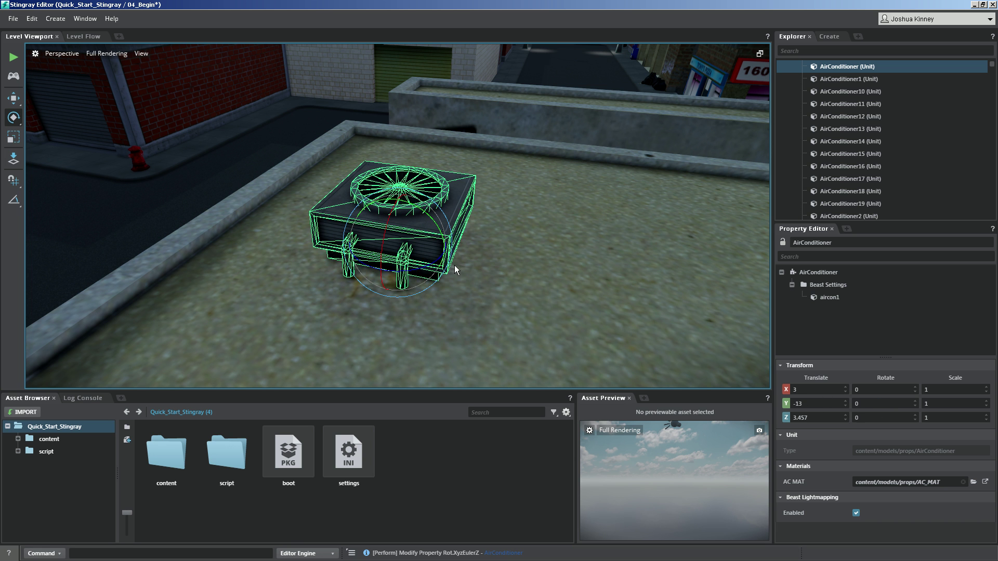
- Tilt the air conditioner to -1.2315, -30.1859, 35.3677 and nudge it to 2.8342, -12.9939, 3.7419
{"action": "left_click_drag", "start_coordinate": [401, 244], "coordinate": [436, 261]}
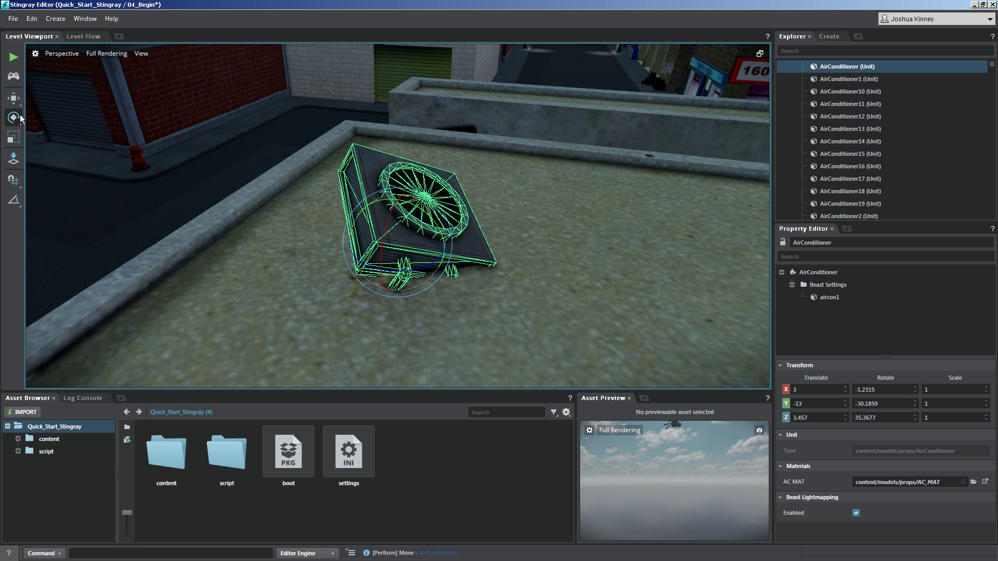
{"action": "left_click", "coordinate": [12, 100]}
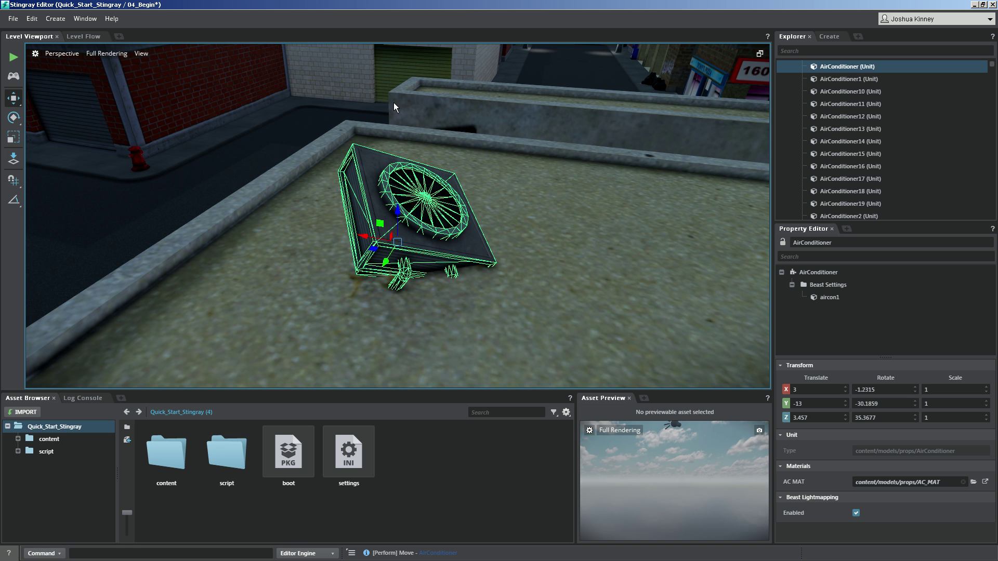
{"action": "left_click", "coordinate": [14, 100]}
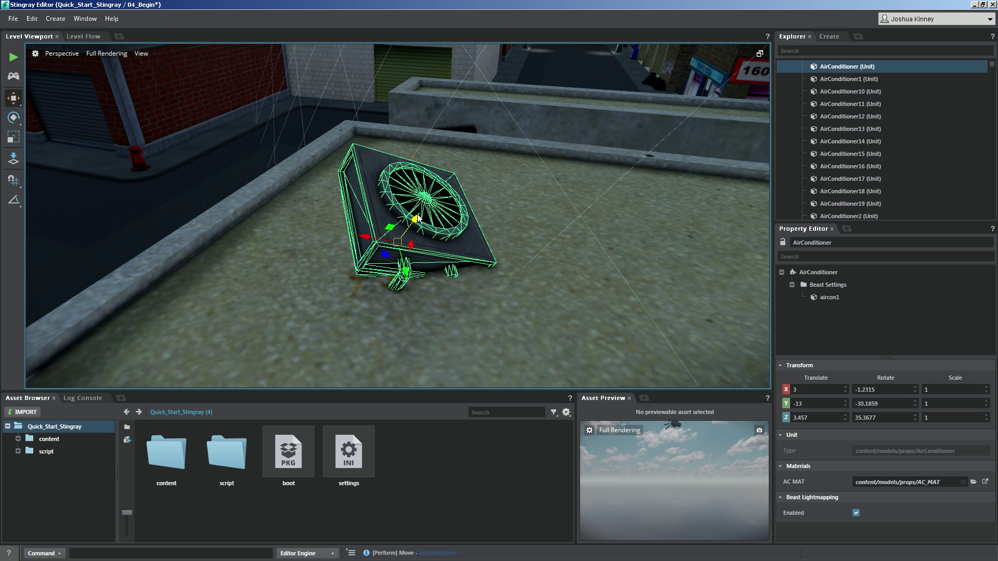
{"action": "left_click_drag", "start_coordinate": [417, 220], "coordinate": [478, 234]}
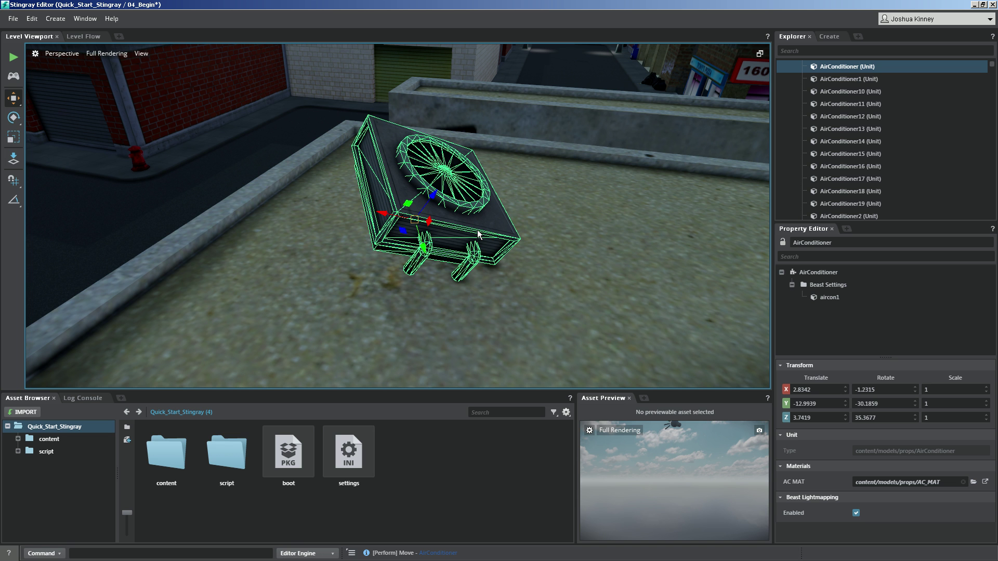
{"action": "left_click", "coordinate": [13, 118]}
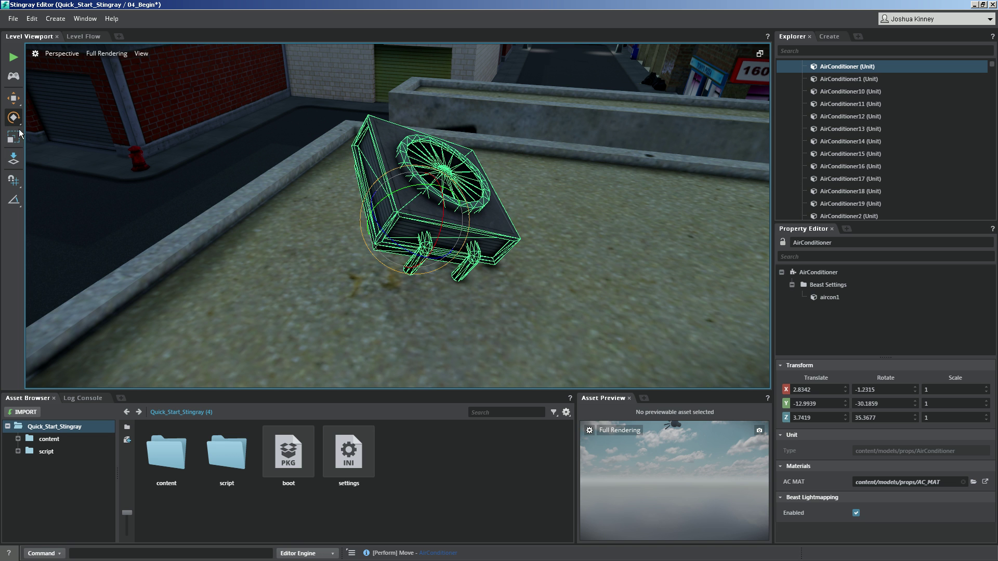
- Set the air conditioner's rotation to 0, 0, 0 and lower it to Z 3.4437
{"action": "left_click", "coordinate": [18, 105]}
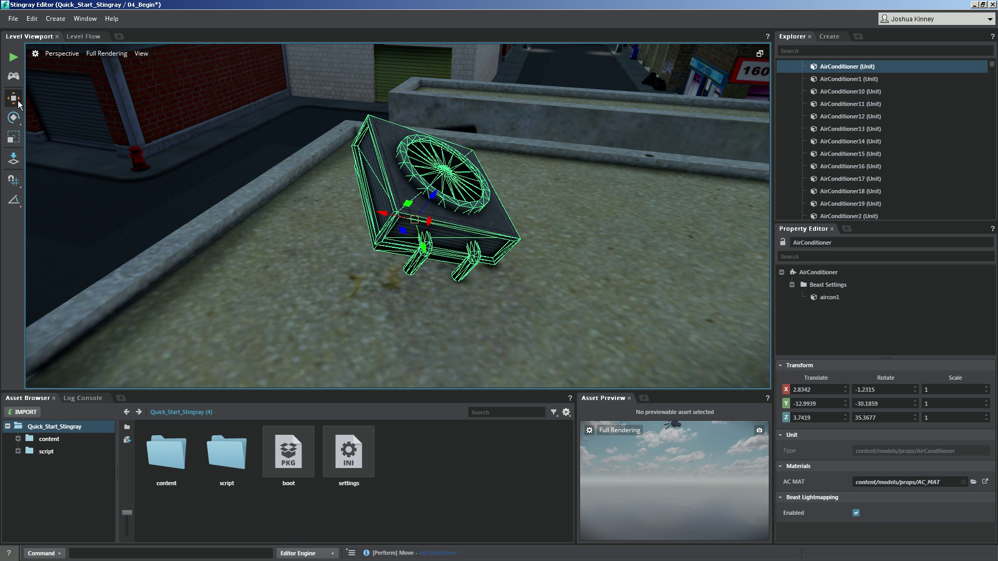
{"action": "double_click", "coordinate": [880, 390]}
{"action": "type", "text": "0"}
{"action": "key", "text": "Tab"}
{"action": "type", "text": "0"}
{"action": "key", "text": "Tab"}
{"action": "type", "text": "0"}
{"action": "key", "text": "Return"}
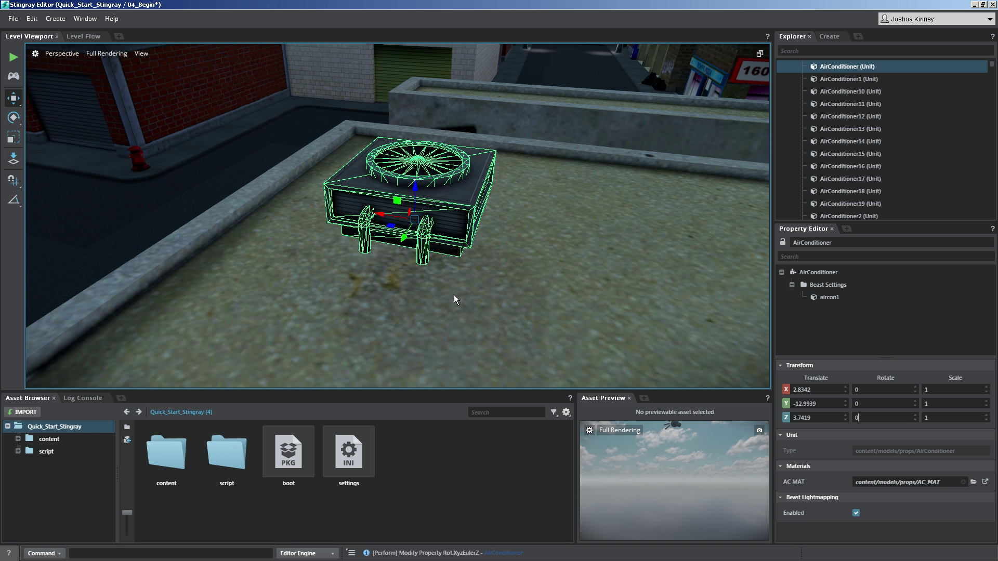
{"action": "left_click_drag", "start_coordinate": [423, 313], "coordinate": [445, 252], "text": "alt"}
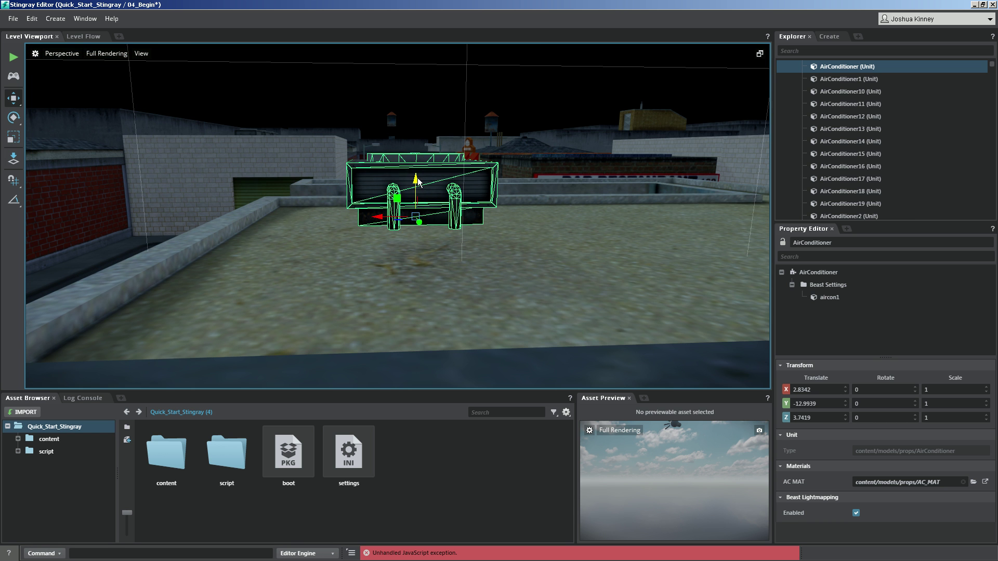
{"action": "left_click_drag", "start_coordinate": [416, 205], "coordinate": [471, 276]}
- With the Scale tool, try and undo axis stretches, then scale the air conditioner uniformly to 1.6427
{"action": "left_click", "coordinate": [17, 142]}
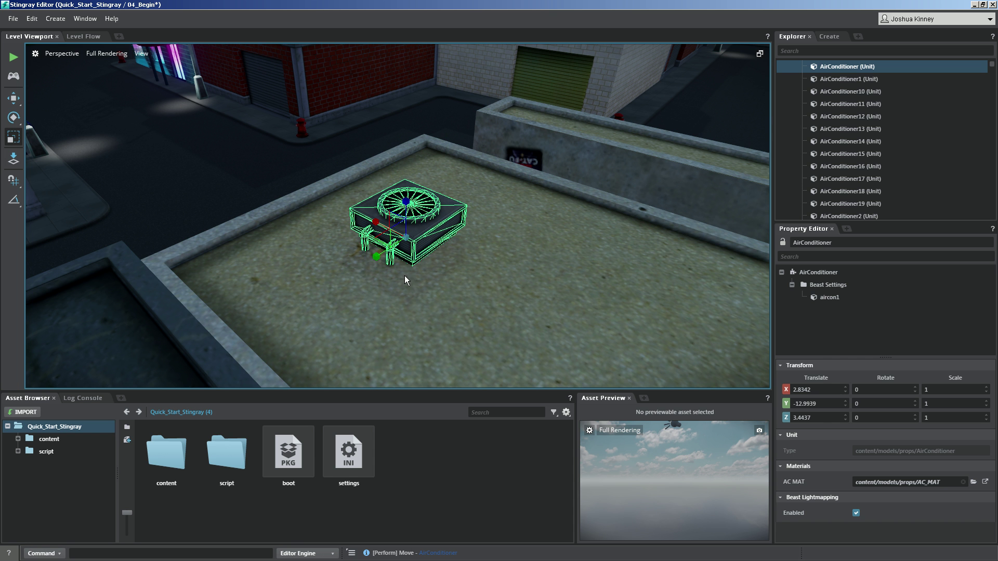
{"action": "mouse_move", "coordinate": [405, 276]}
{"action": "left_mouse_down", "text": "alt"}
{"action": "mouse_move", "coordinate": [376, 282]}
{"action": "mouse_move", "coordinate": [404, 266]}
{"action": "left_mouse_up", "text": "alt"}
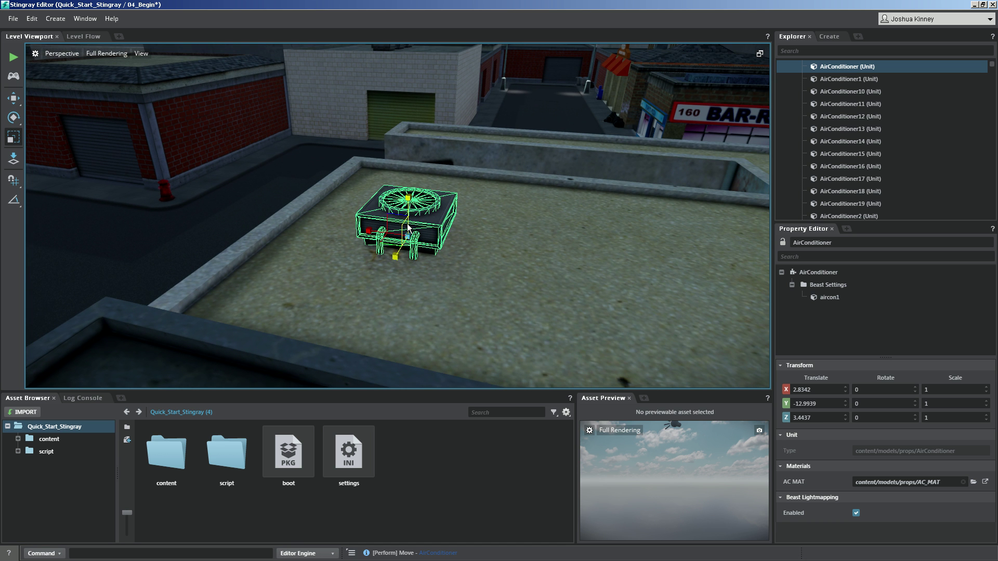
{"action": "left_click_drag", "start_coordinate": [410, 199], "coordinate": [512, 168]}
{"action": "key", "text": "ctrl+z"}
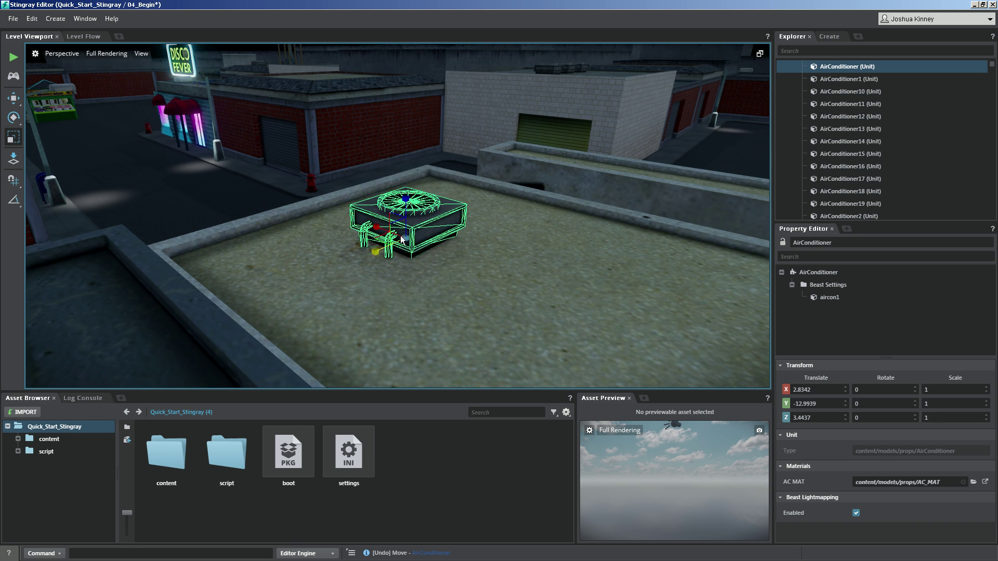
{"action": "left_click_drag", "start_coordinate": [378, 230], "coordinate": [382, 319]}
{"action": "key", "text": "ctrl+z"}
{"action": "key", "text": "ctrl+z"}
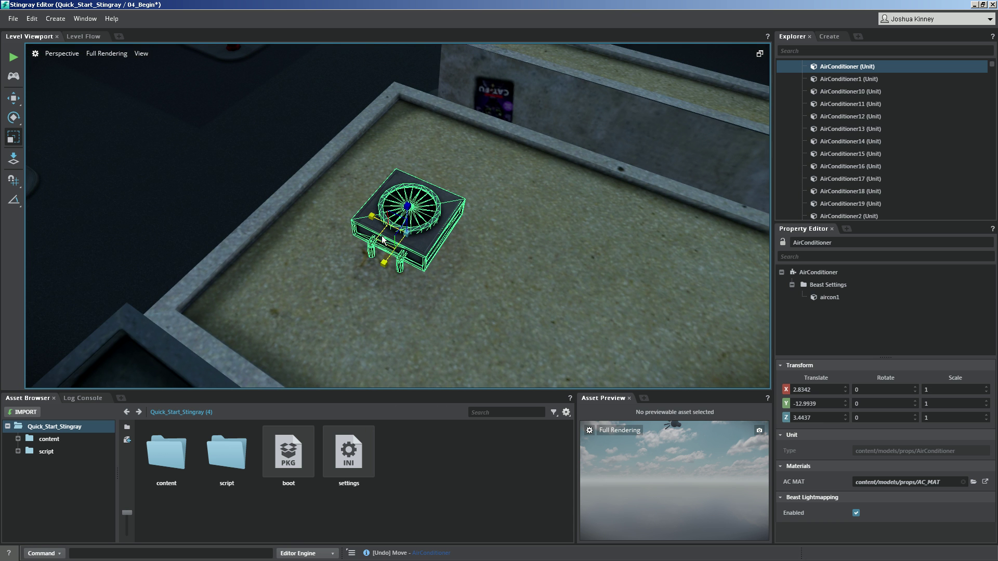
{"action": "left_click_drag", "start_coordinate": [382, 239], "coordinate": [387, 210]}
{"action": "key", "text": "ctrl+z"}
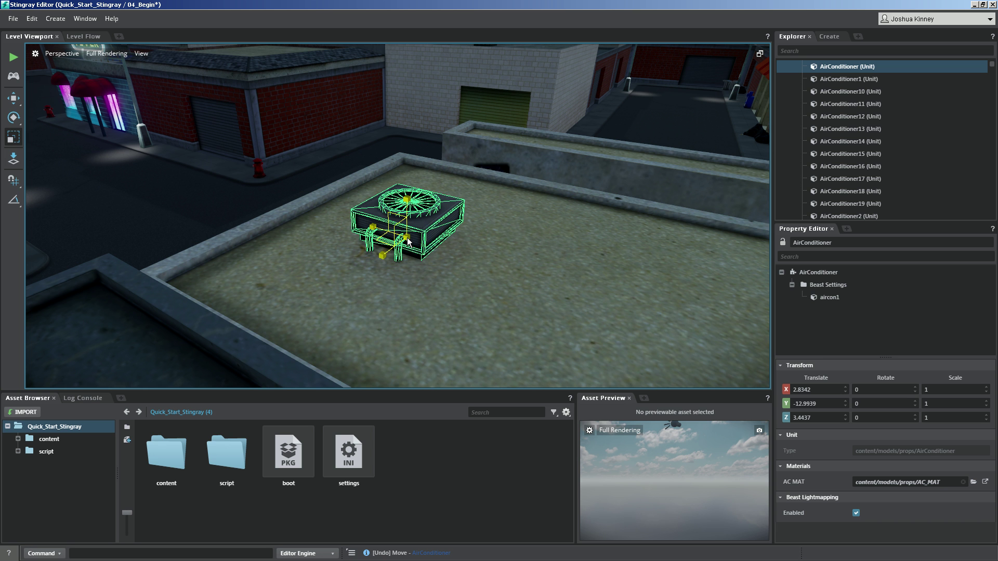
{"action": "key", "text": "f"}
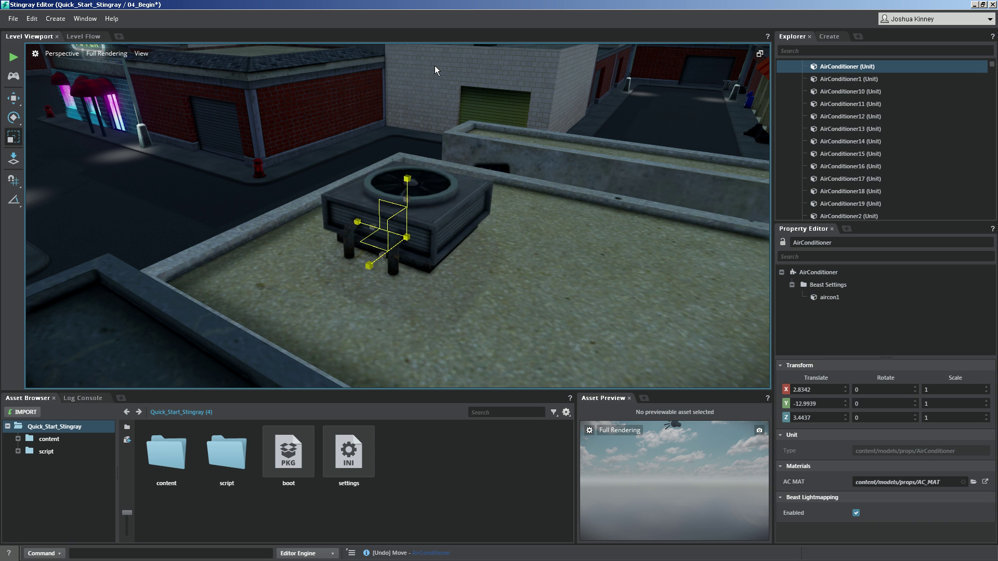
{"action": "mouse_move", "coordinate": [432, 251]}
{"action": "left_mouse_down"}
{"action": "mouse_move", "coordinate": [329, 241]}
{"action": "mouse_move", "coordinate": [443, 237]}
{"action": "mouse_move", "coordinate": [432, 233]}
{"action": "left_mouse_up"}
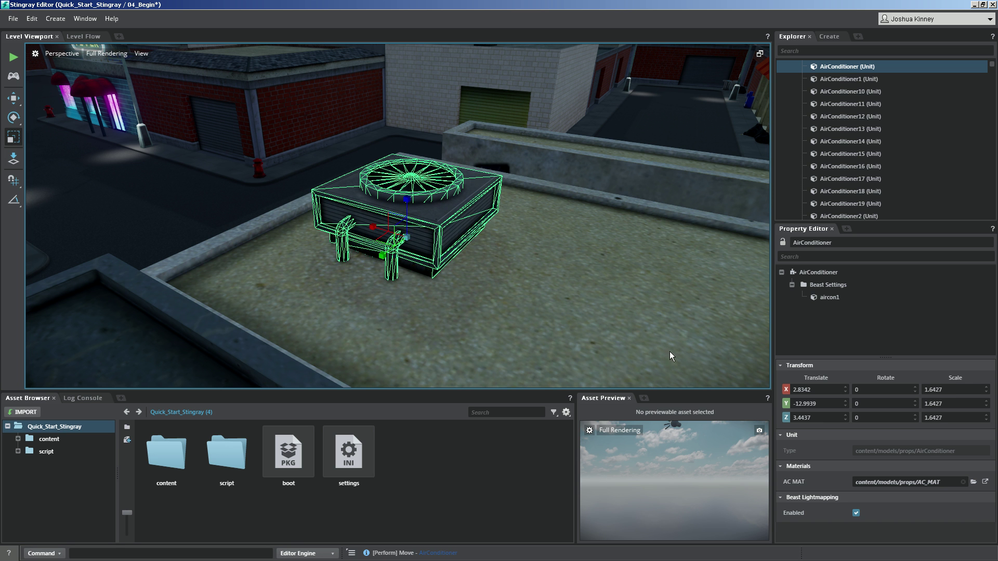
- Set the air conditioner's Scale X, Y and Z to 2 in the Property Editor
{"action": "left_click", "coordinate": [959, 389]}
{"action": "type", "text": "2"}
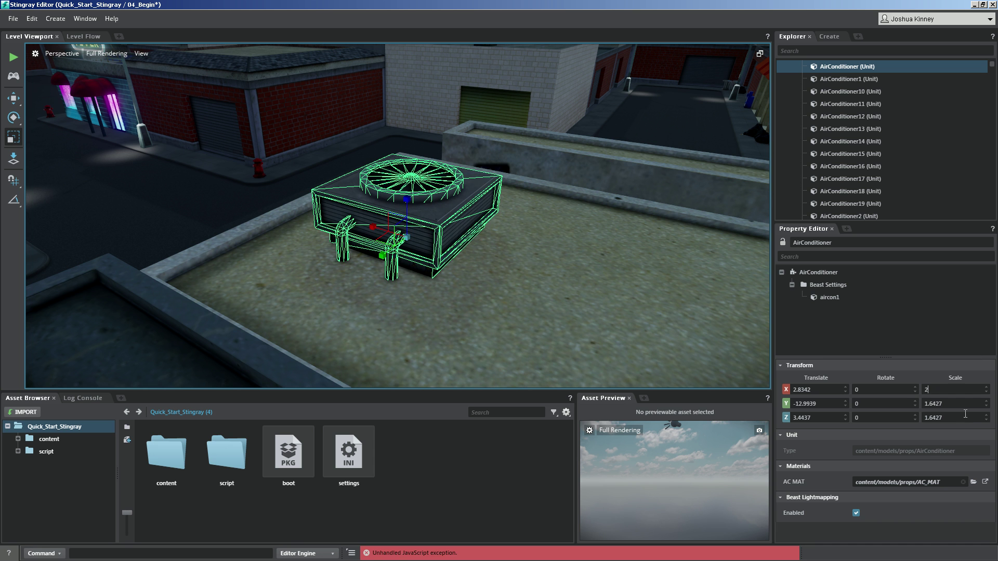
{"action": "left_click", "coordinate": [959, 404]}
{"action": "type", "text": "2"}
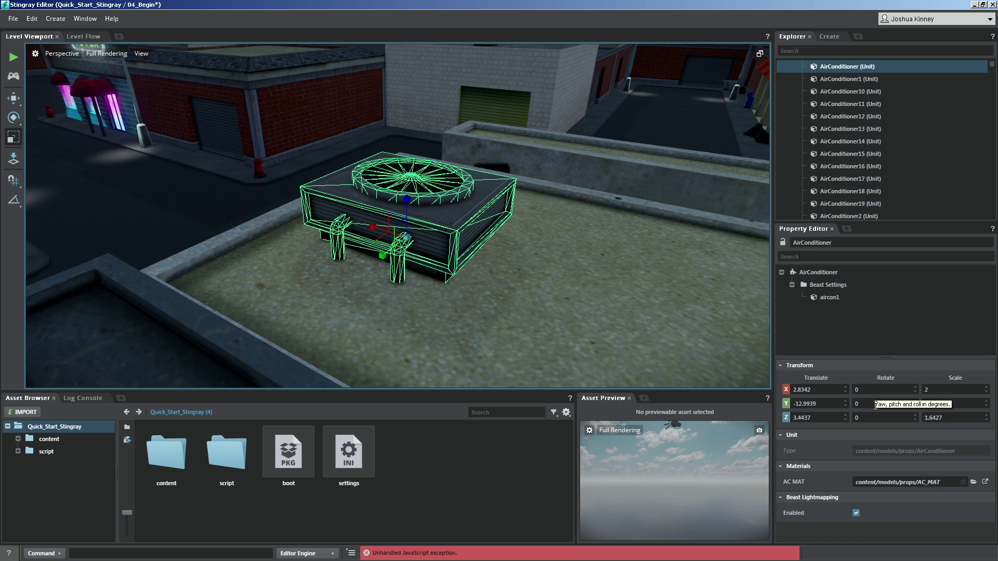
{"action": "key", "text": "Tab"}
{"action": "type", "text": "2"}
{"action": "key", "text": "Tab"}
- Reselect the air conditioner and reset its scale to 1, 1, 1
{"action": "left_click", "coordinate": [567, 259]}
{"action": "left_click", "coordinate": [465, 217]}
{"action": "double_click", "coordinate": [940, 389]}
{"action": "type", "text": "1"}
{"action": "key", "text": "Tab"}
{"action": "type", "text": "1"}
{"action": "key", "text": "Tab"}
{"action": "type", "text": "1"}
{"action": "left_click", "coordinate": [278, 167]}
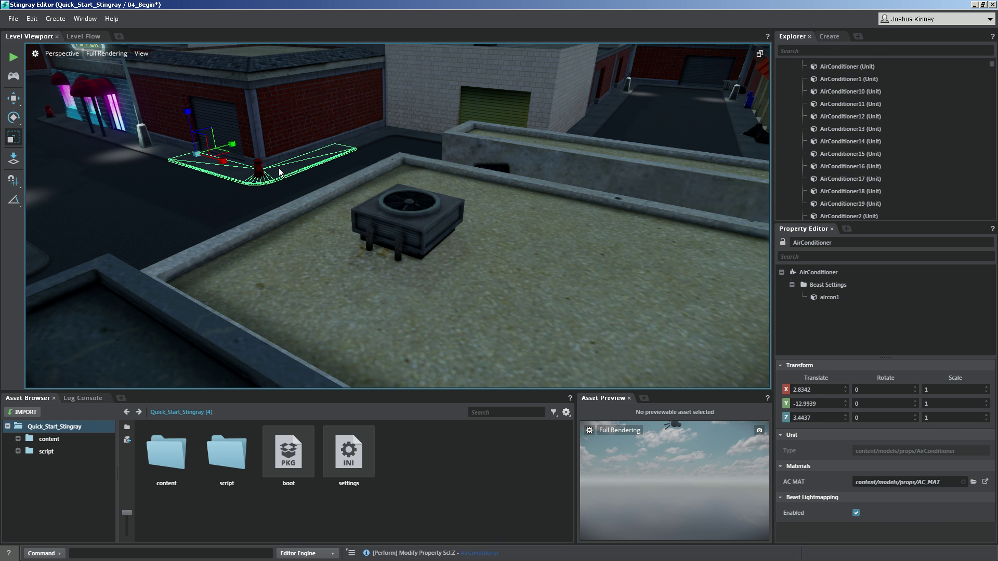
- Dolly the viewport camera out to show the rooftops around the restored air conditioner
{"action": "scroll", "coordinate": [469, 205], "scroll_direction": "down", "scroll_amount": 5}
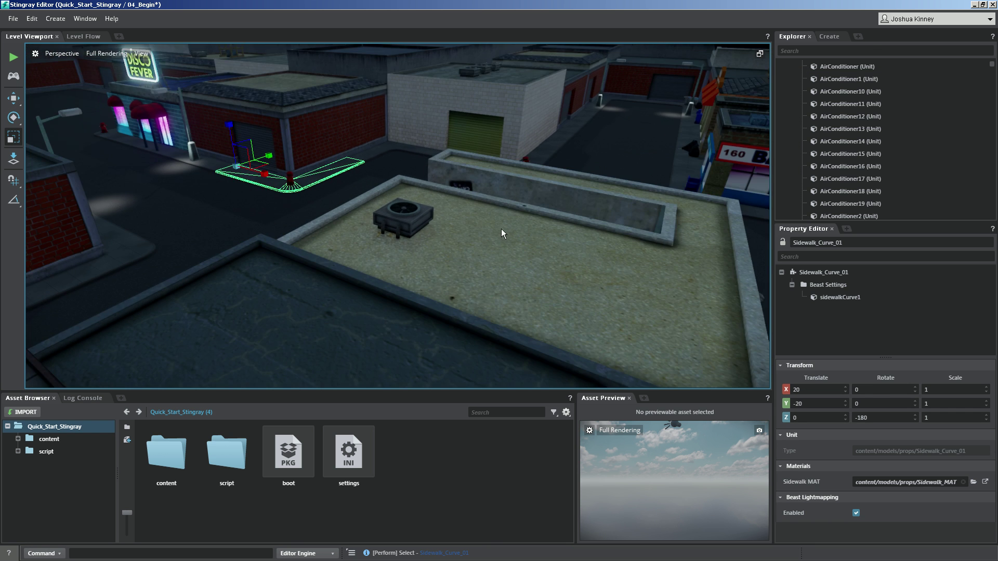
{"action": "scroll", "coordinate": [458, 215], "scroll_direction": "down", "scroll_amount": 2}
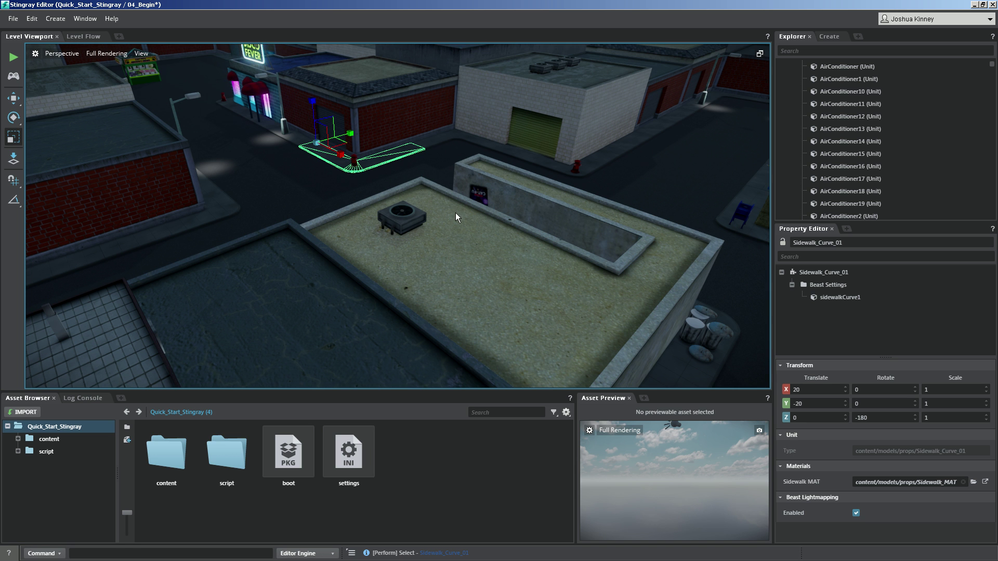